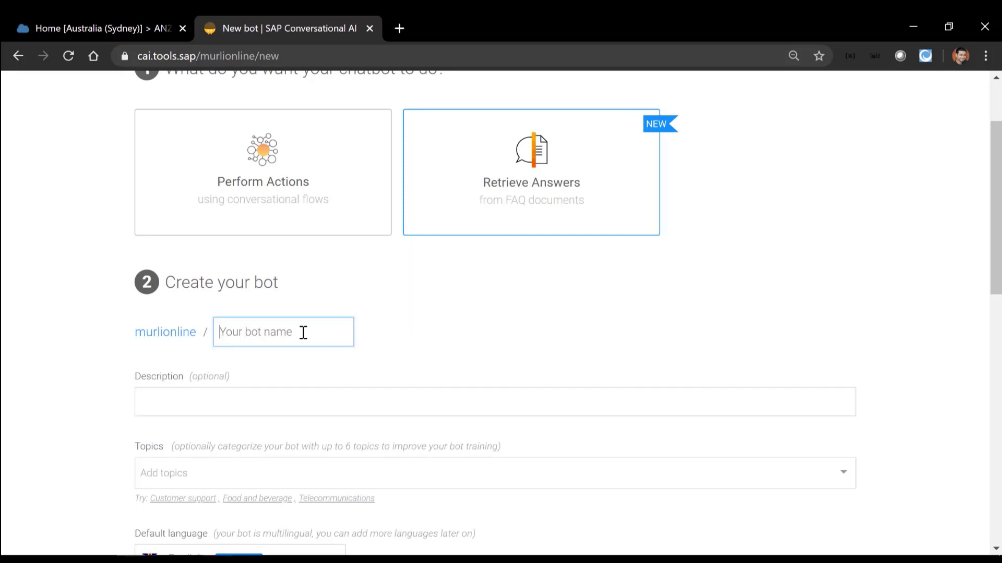
Create a public bot named returntowork, using non-personal data and non-vulnerable end users.
type("returntowork")
scroll(312, 409, "down", 1)
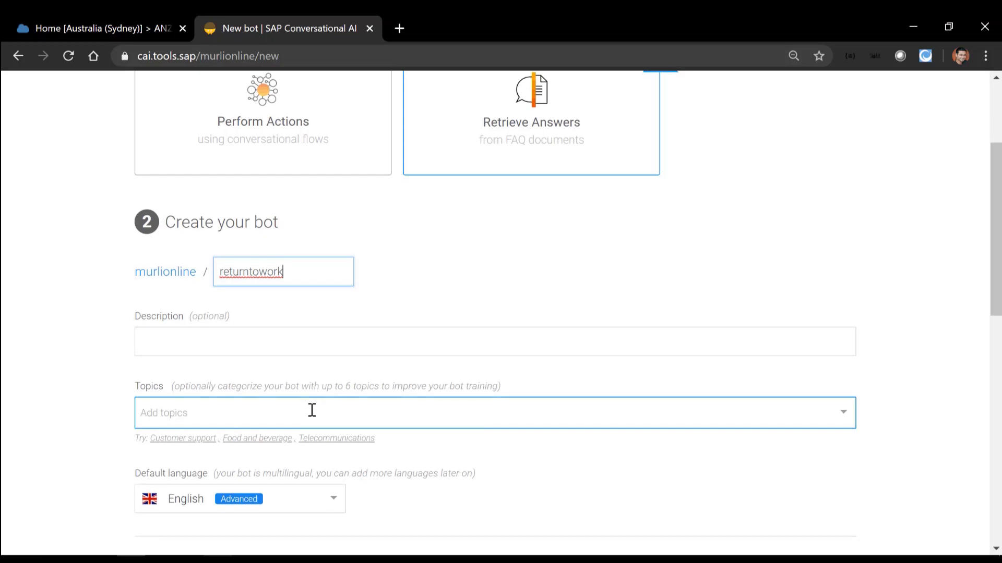
scroll(312, 410, "down", 5)
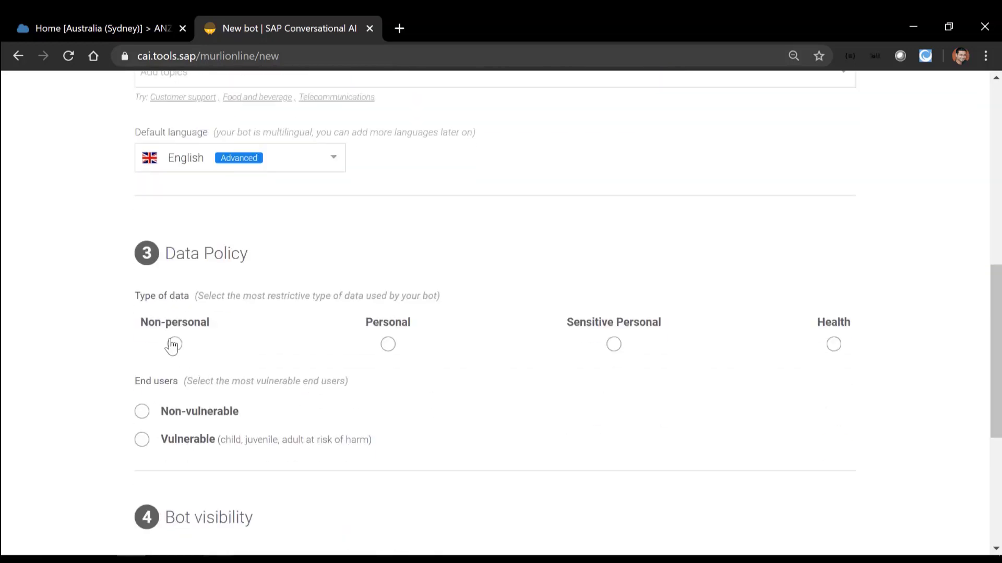
left_click(175, 345)
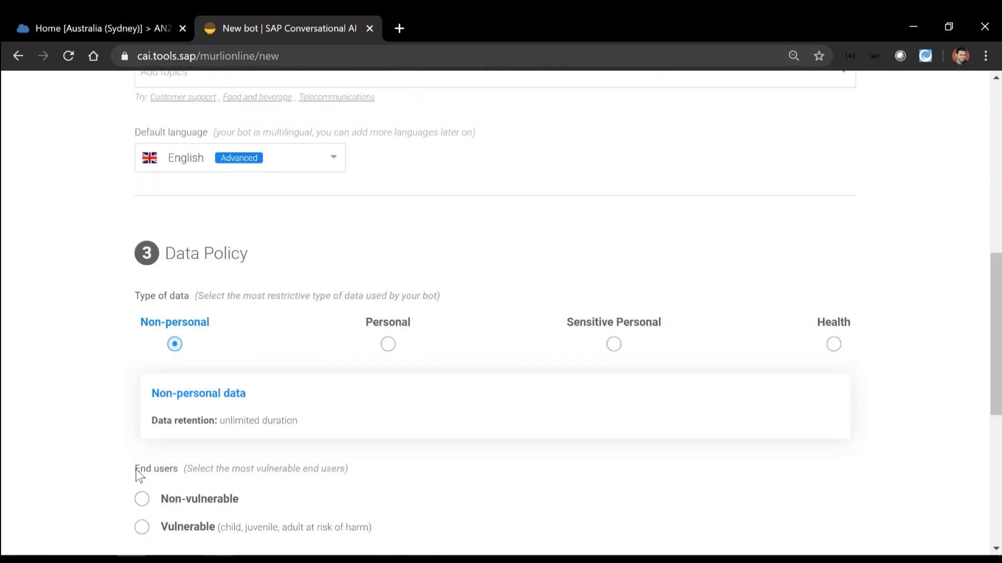
left_click(141, 501)
scroll(33, 443, "down", 5)
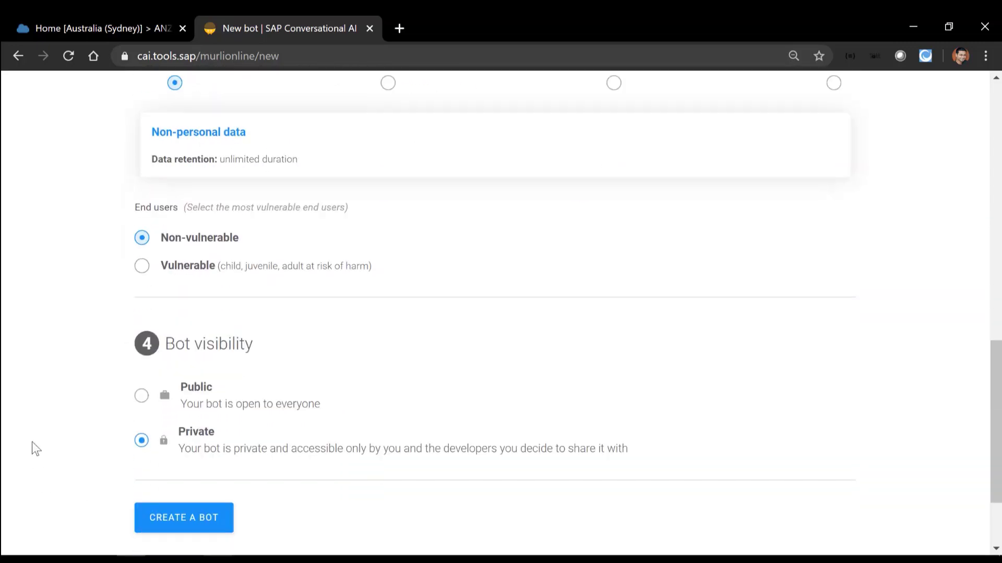
left_click(142, 397)
left_click(187, 525)
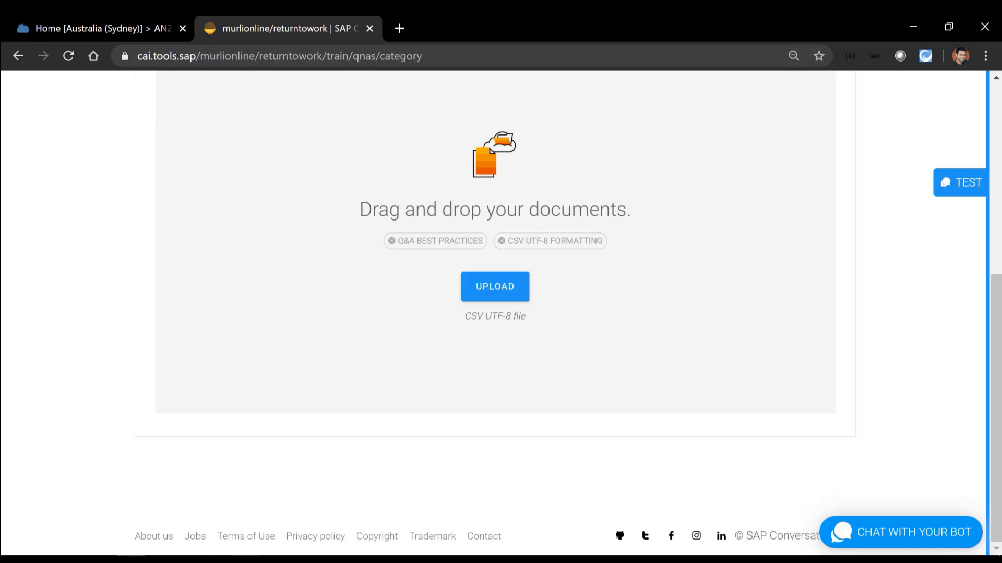
Switch to FAQ.csv in Excel and examine the questions in column A, their answers in column B, and the grouped alternative questions.
left_click(246, 559)
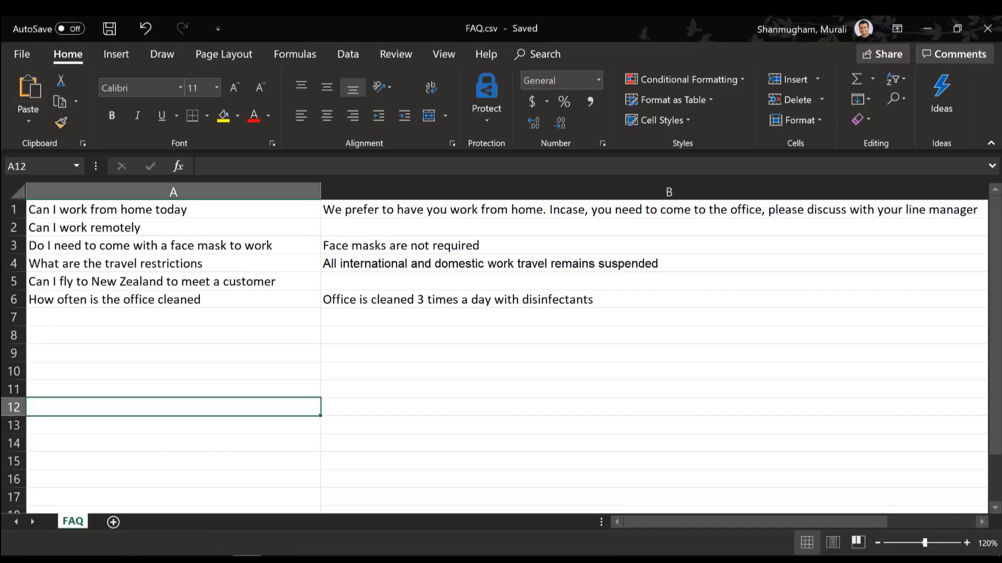
left_click(210, 184)
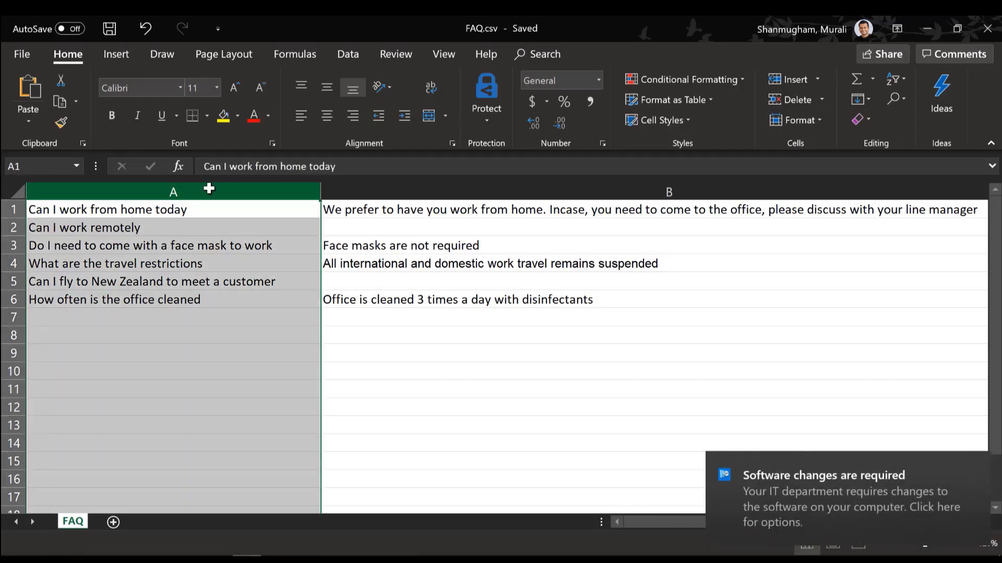
left_click(971, 468)
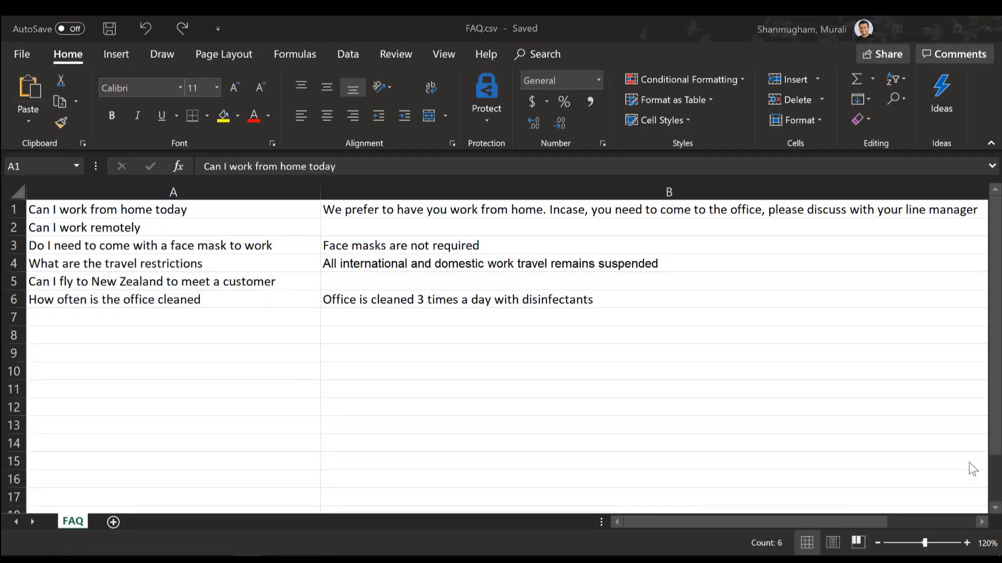
left_click(498, 192)
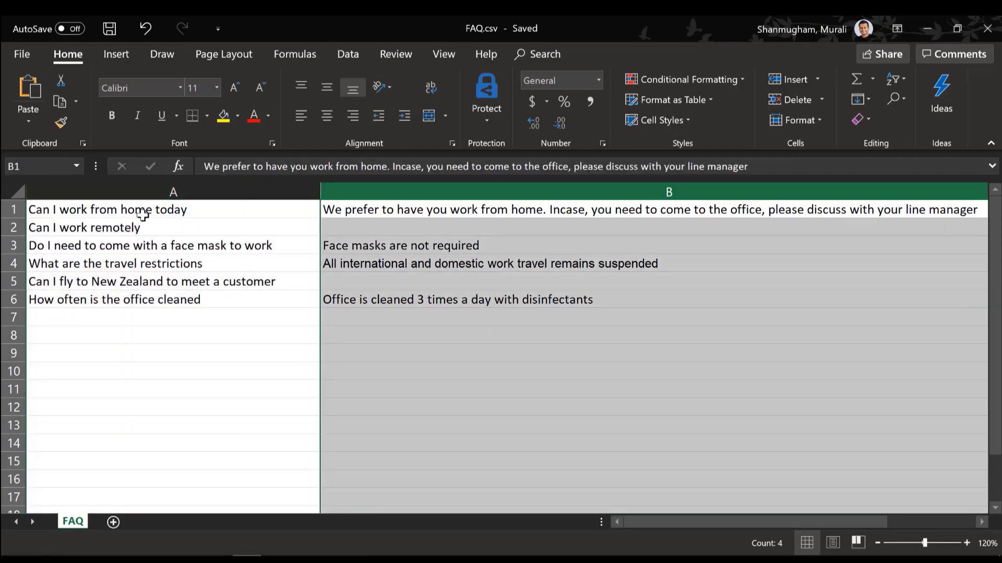
left_click(217, 215)
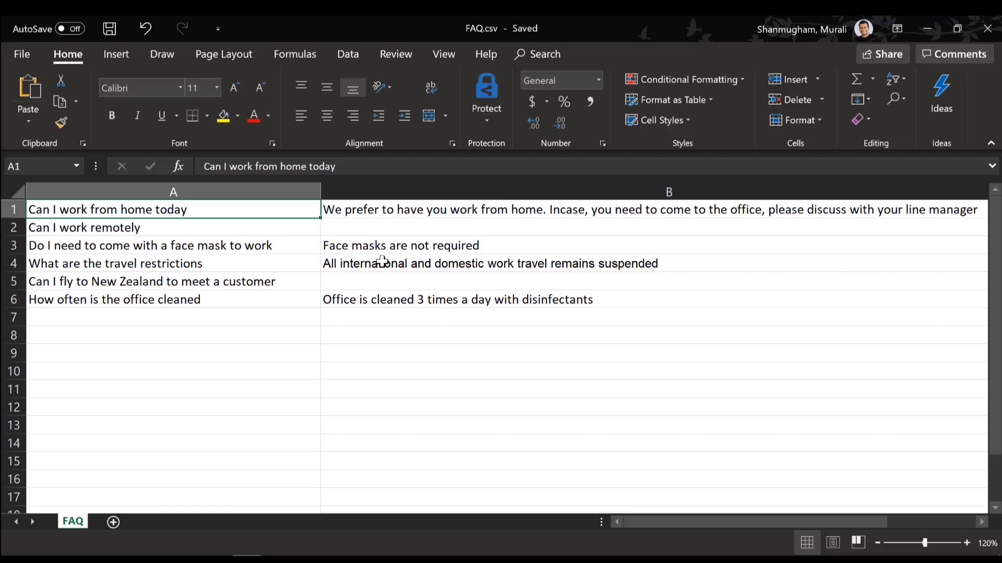
left_click(108, 229)
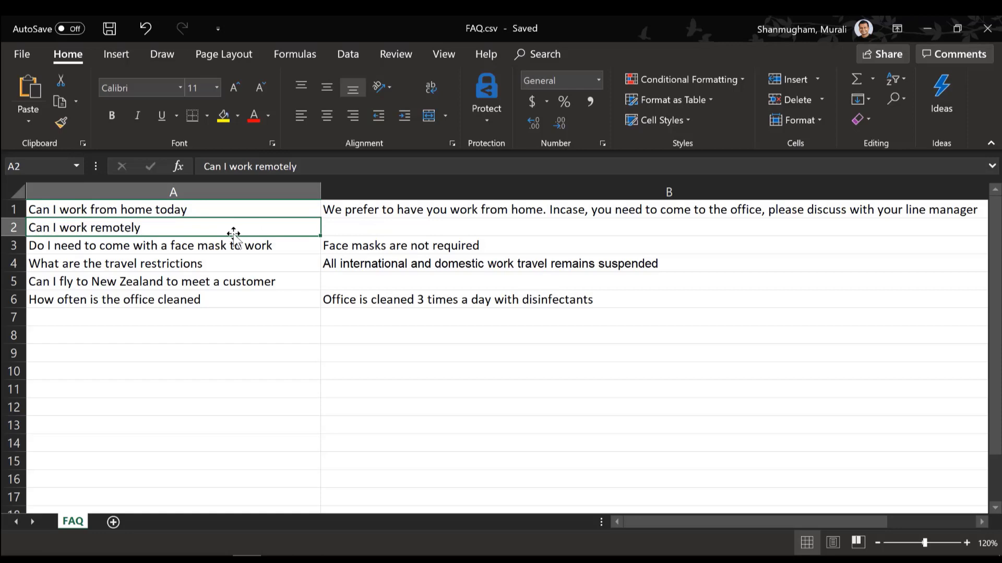
left_click_drag(191, 211, 192, 227)
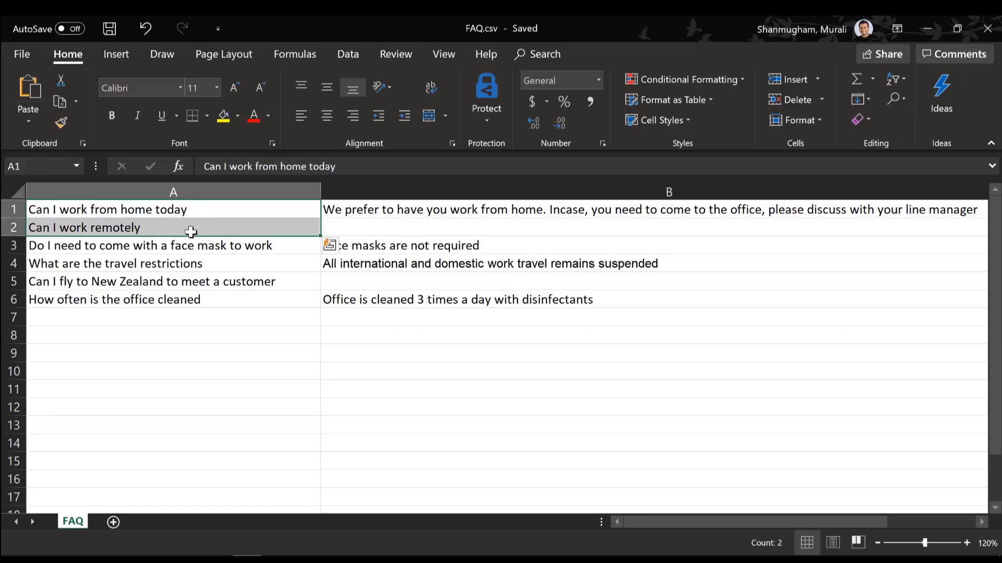
left_click(400, 212)
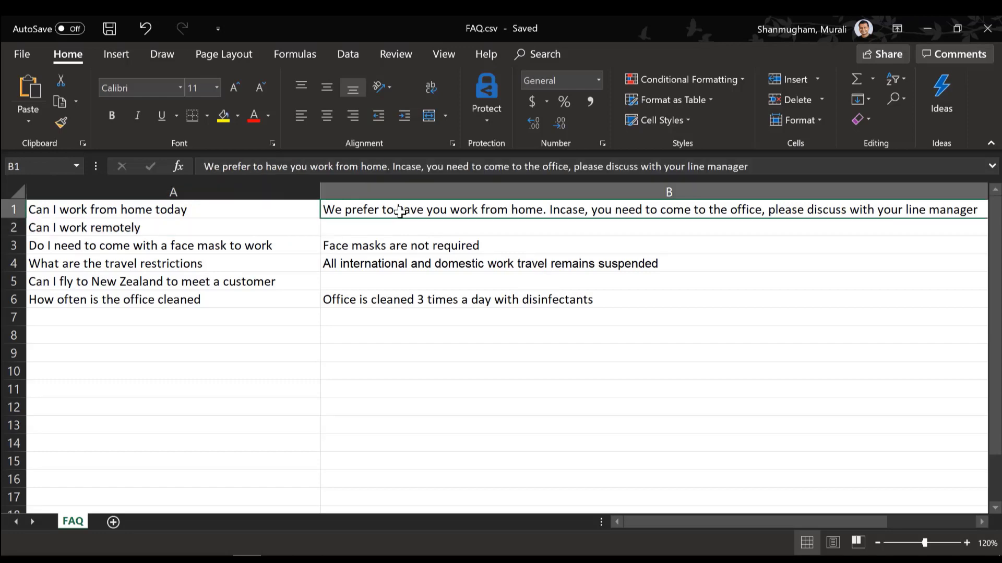
left_click_drag(201, 262, 196, 284)
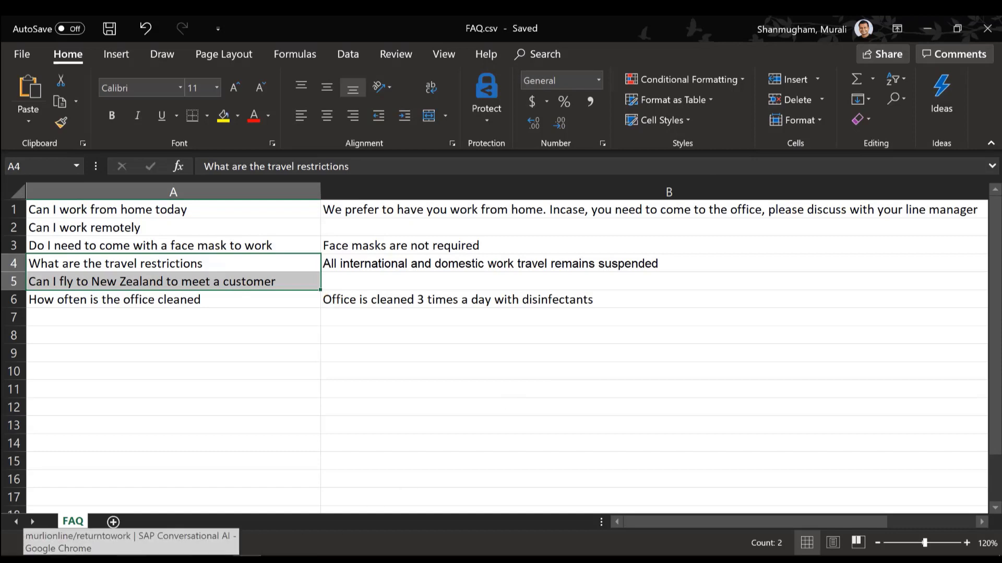
Switch back to the bot in Chrome and upload FAQ.csv from the Downloads folder as its question-and-answer document.
left_click(131, 543)
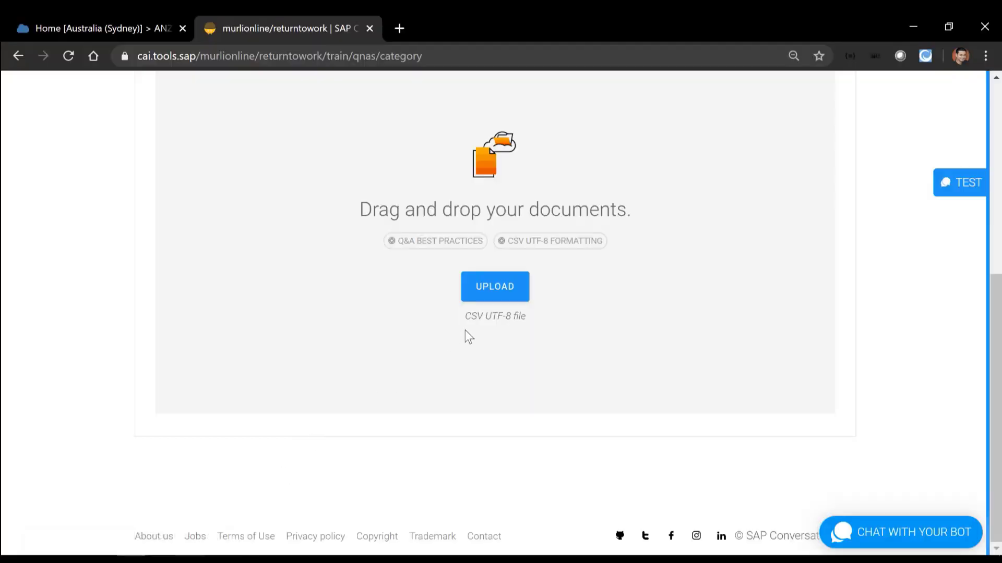
left_click(478, 295)
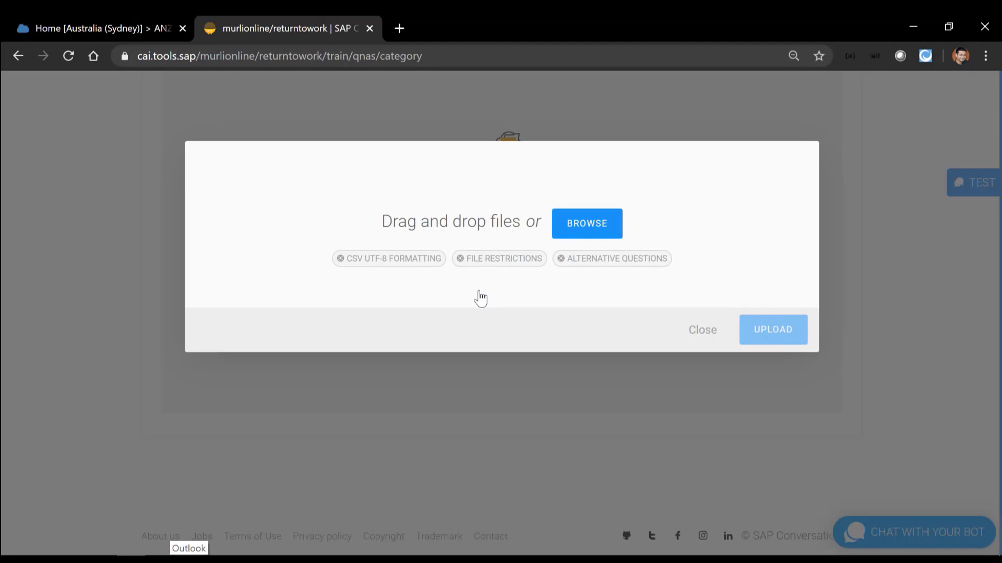
left_click(587, 226)
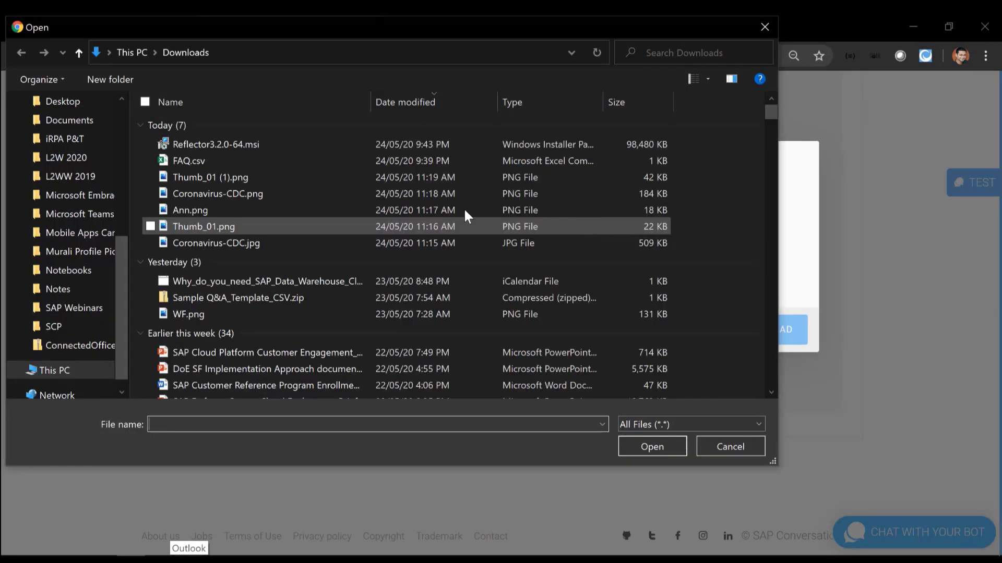
double_click(215, 158)
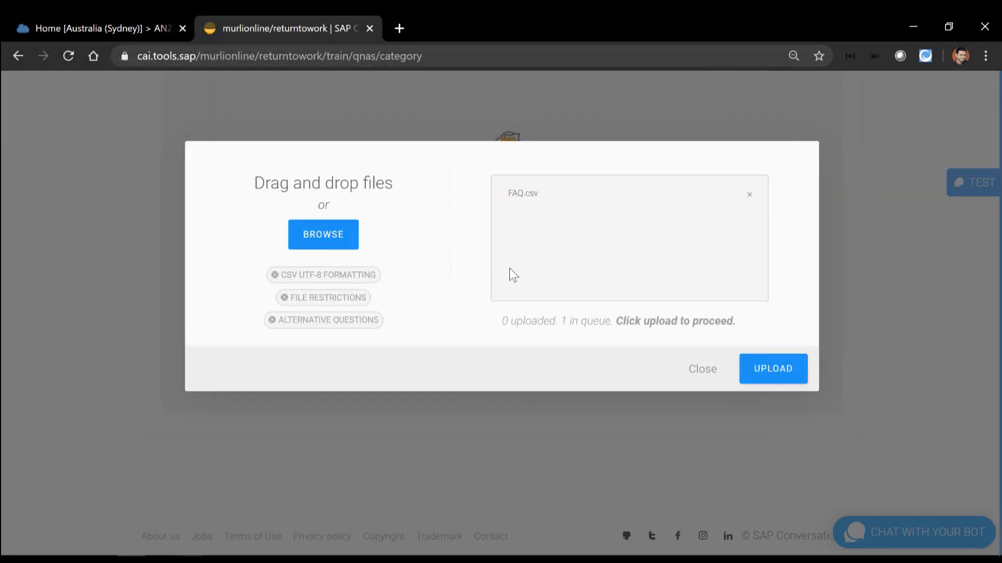
left_click(780, 374)
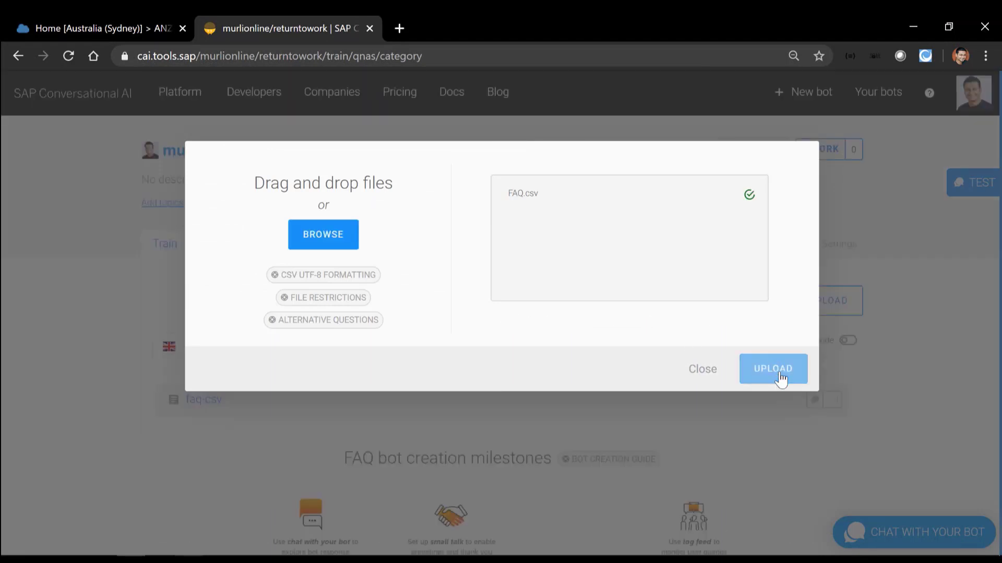
left_click(696, 371)
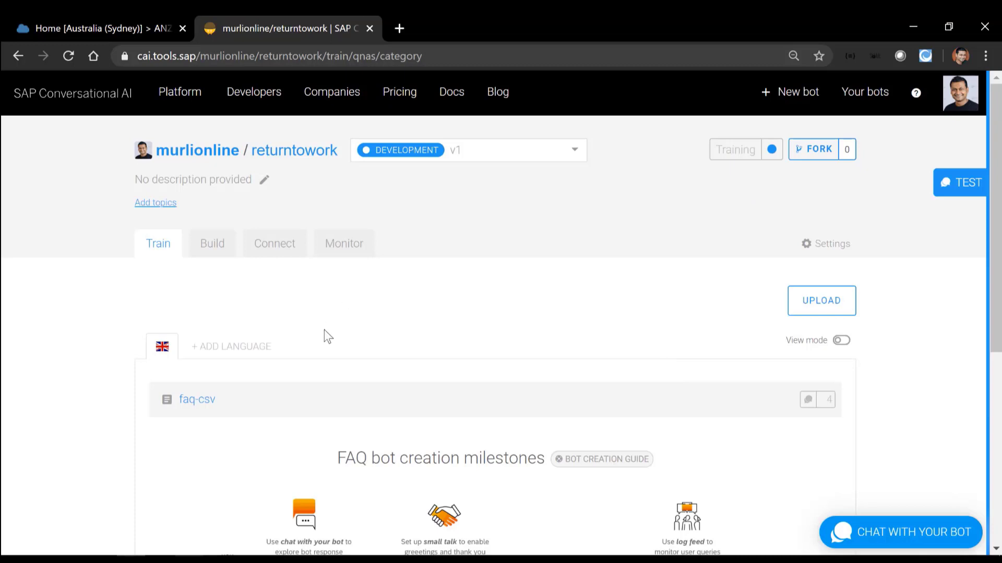
Open the uploaded faq-csv document and review its question-and-answer pairs.
scroll(321, 313, "down", 4)
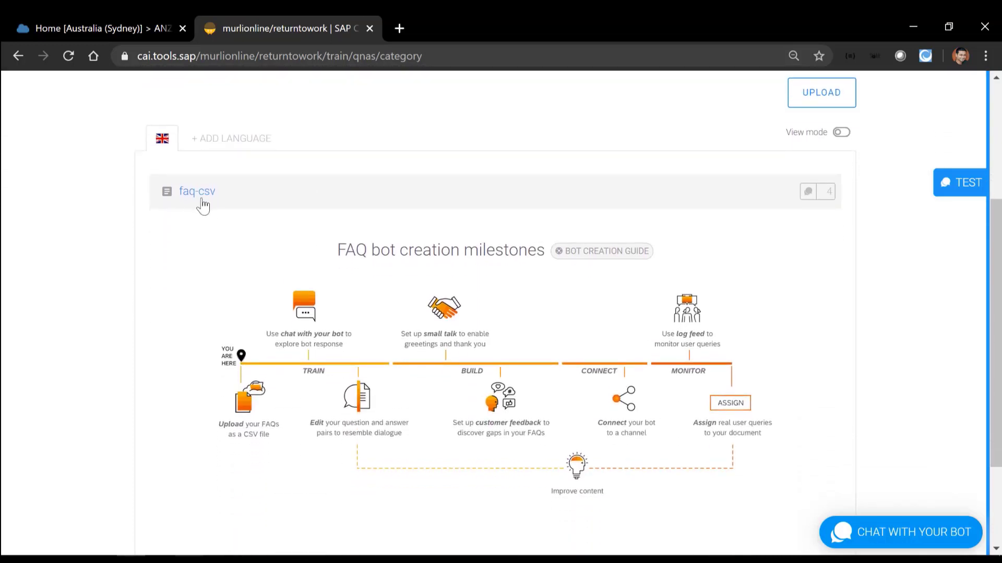
left_click(201, 199)
scroll(318, 374, "down", 4)
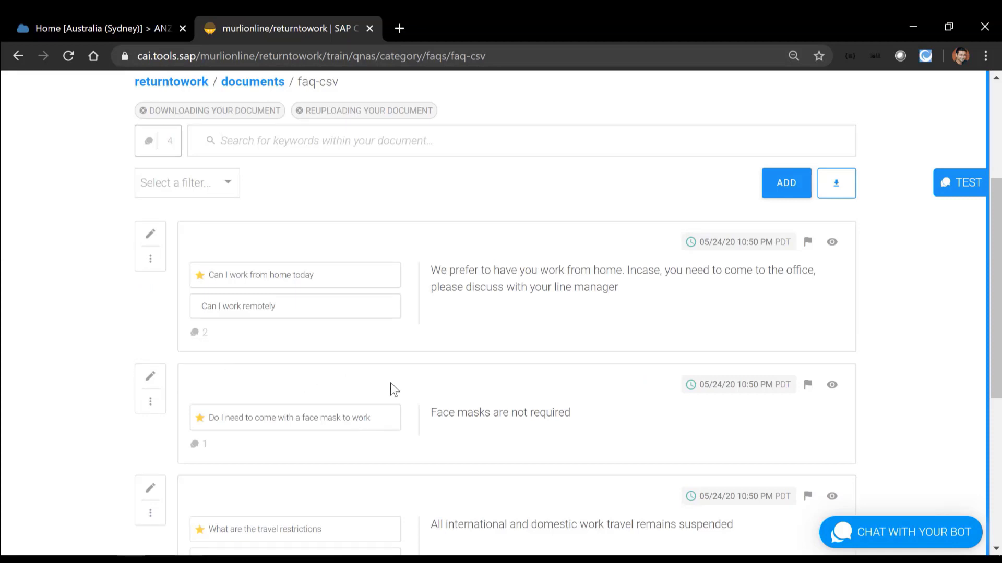
scroll(442, 399, "down", 1)
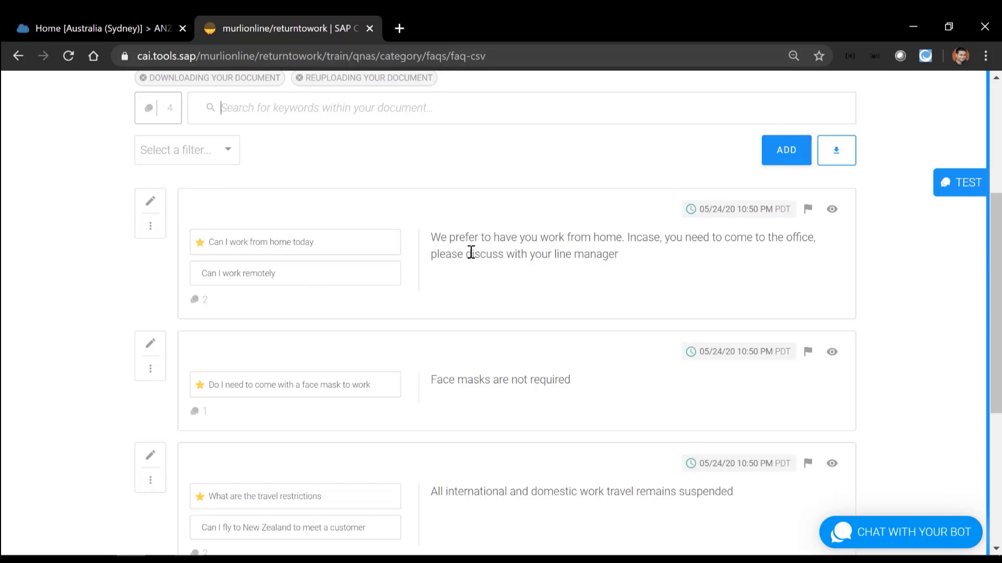
scroll(471, 252, "up", 2)
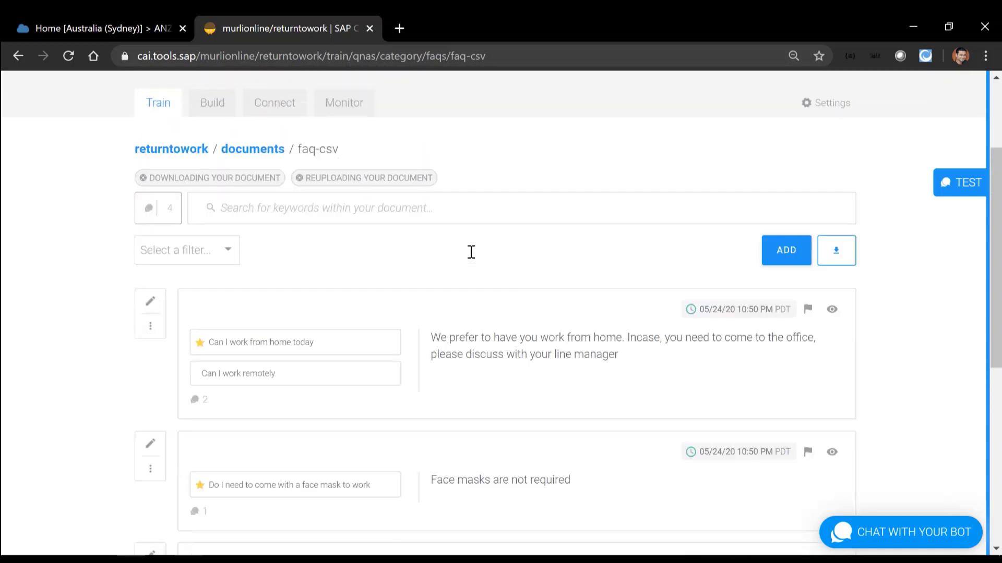
Examine the bot's skills and the small-talk skill's replies to "hello", and return to the skills list.
left_click(217, 114)
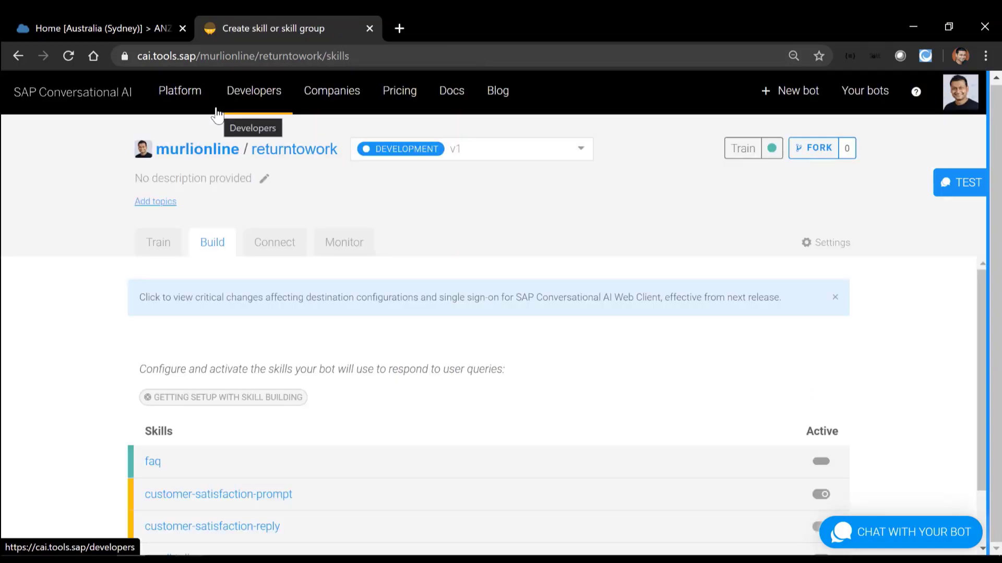
scroll(463, 412, "down", 1)
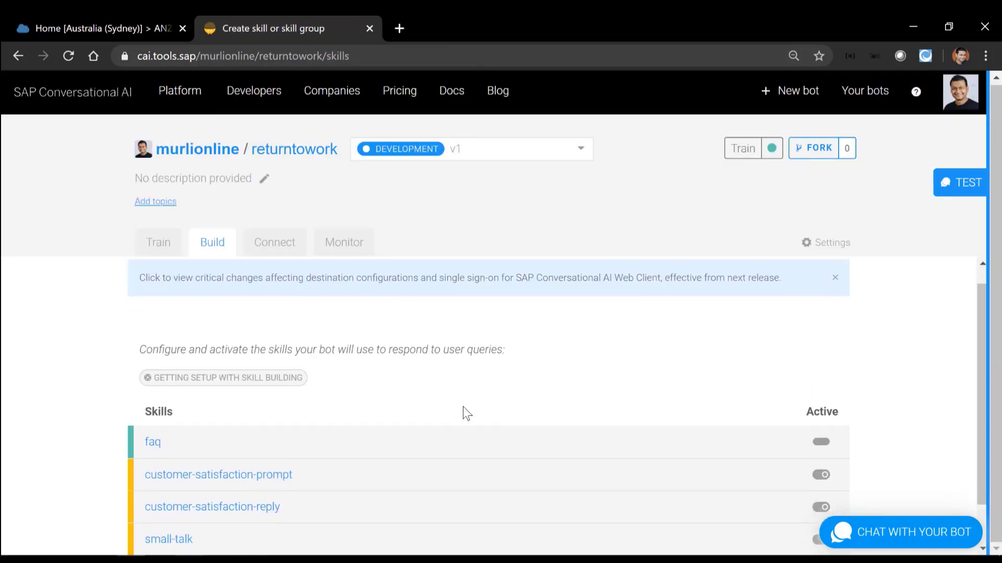
scroll(462, 406, "down", 1)
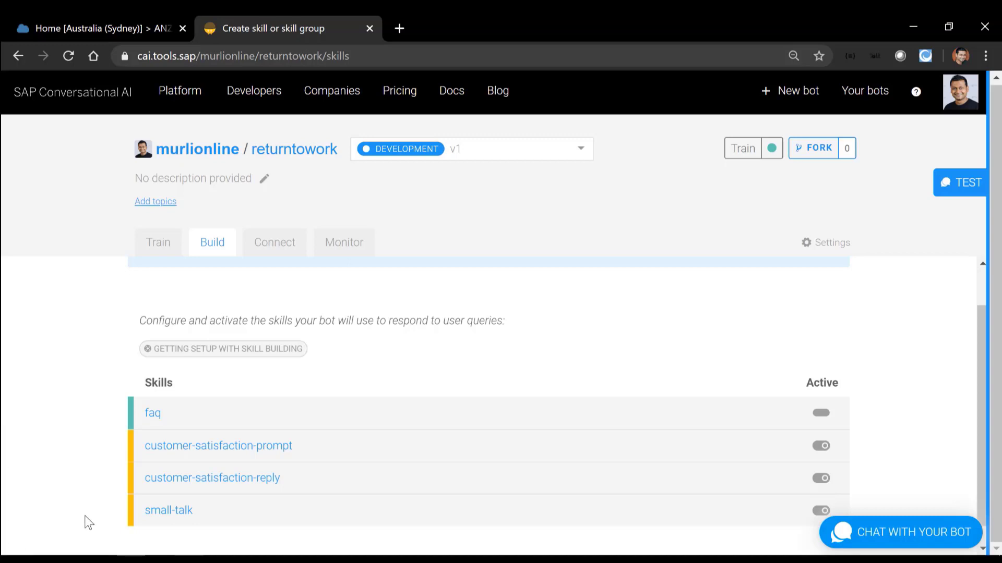
left_click(176, 522)
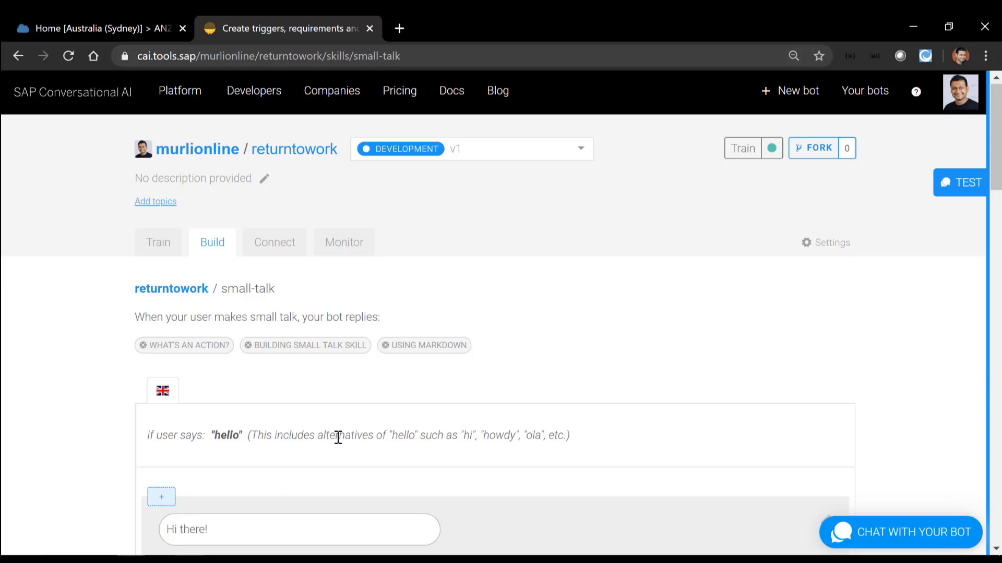
scroll(338, 438, "down", 3)
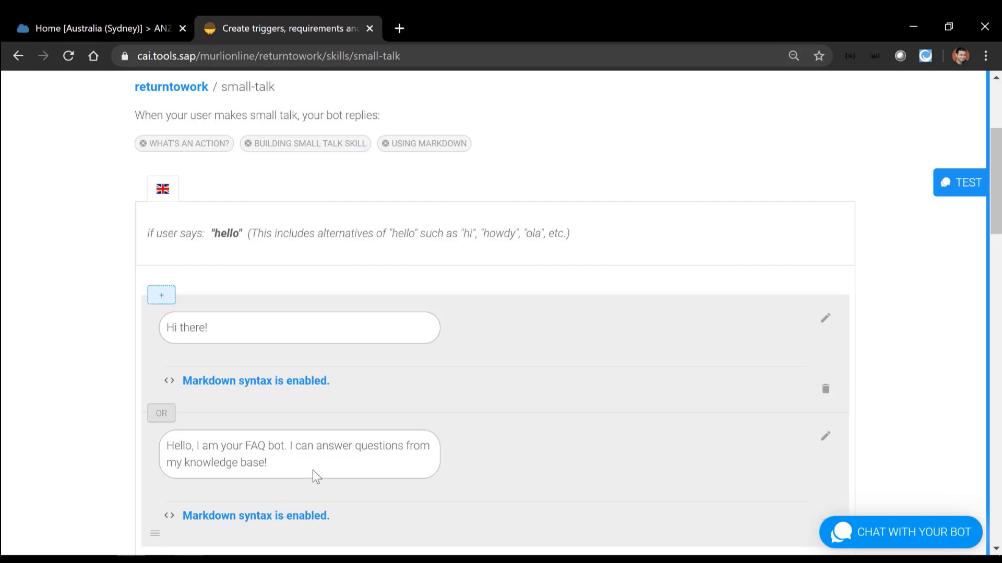
scroll(313, 464, "down", 3)
scroll(316, 452, "up", 4)
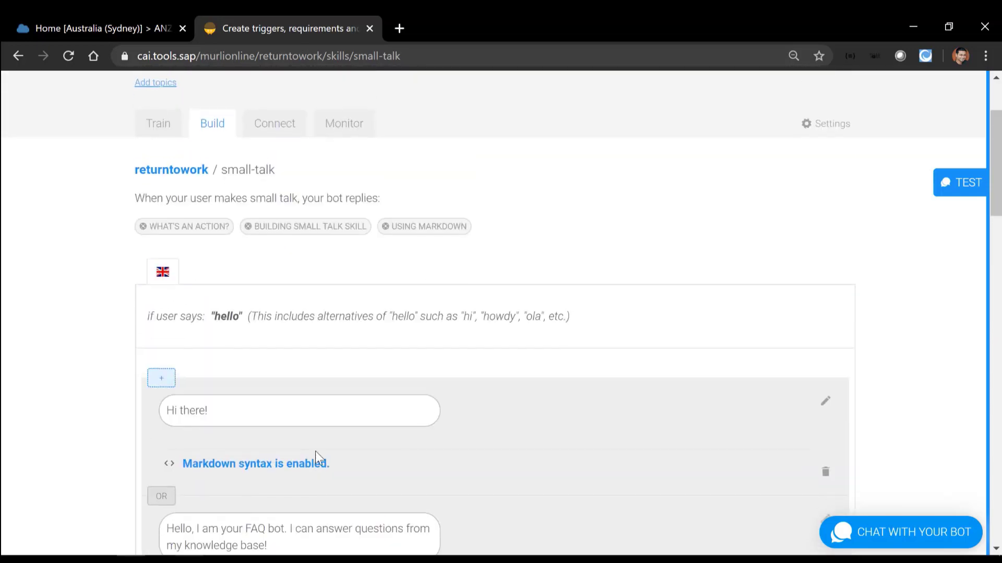
left_click(212, 139)
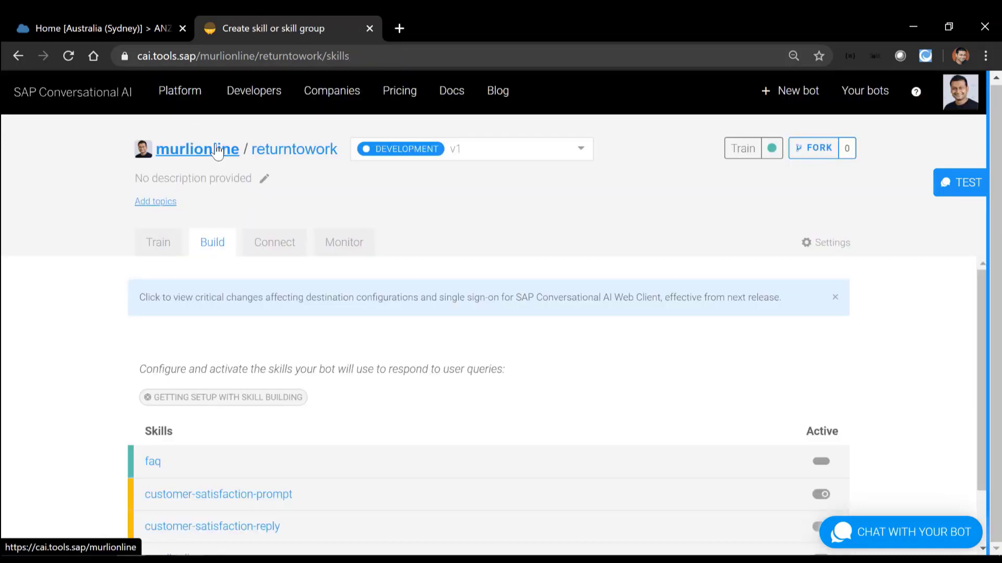
scroll(45, 325, "down", 1)
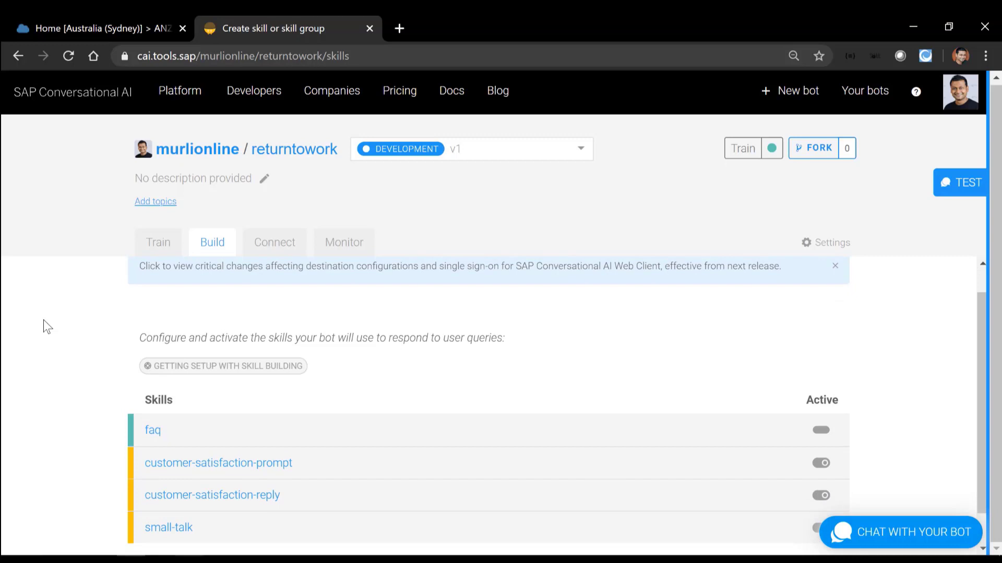
Open the bot's test chat and send the message "Hi".
scroll(43, 320, "up", 1)
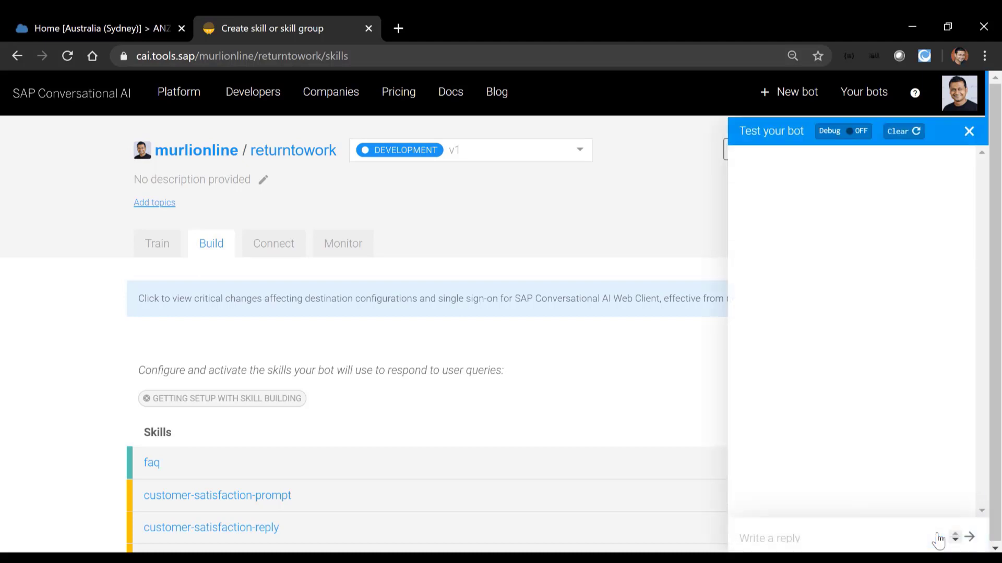
type("Hi")
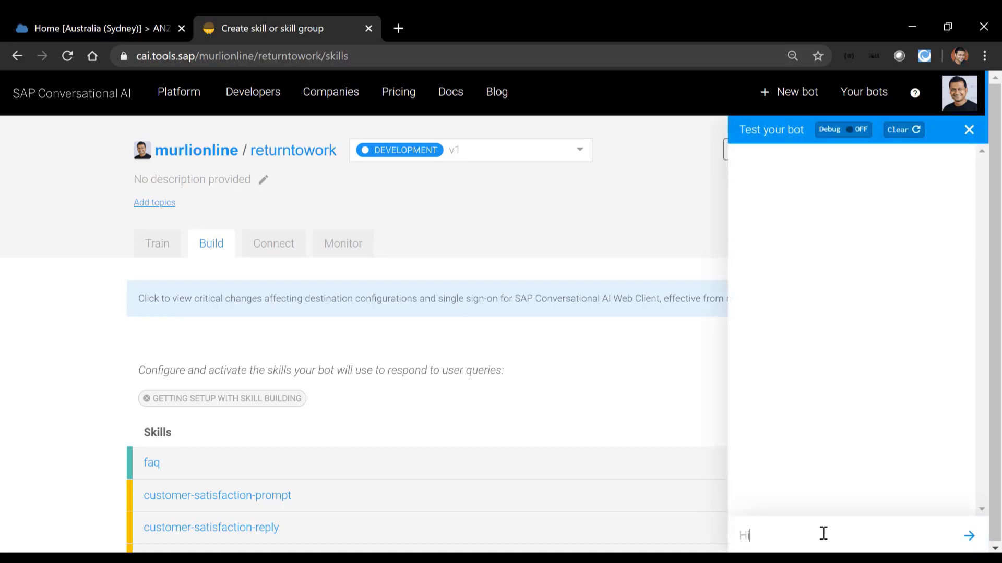
key("Return")
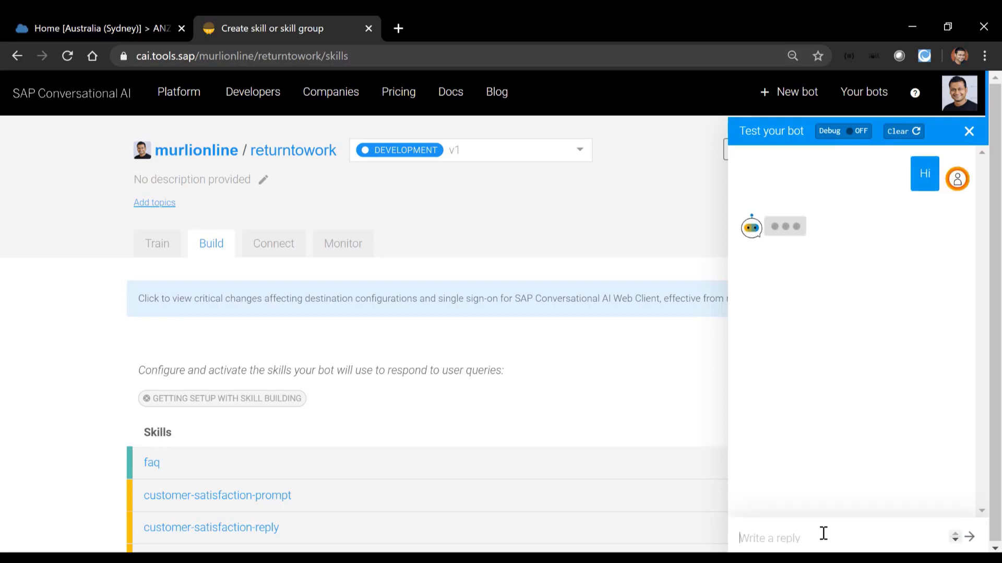
Ask the bot "Can I work from home?" in the test chat and answer Yes to its feedback question.
type("Ca")
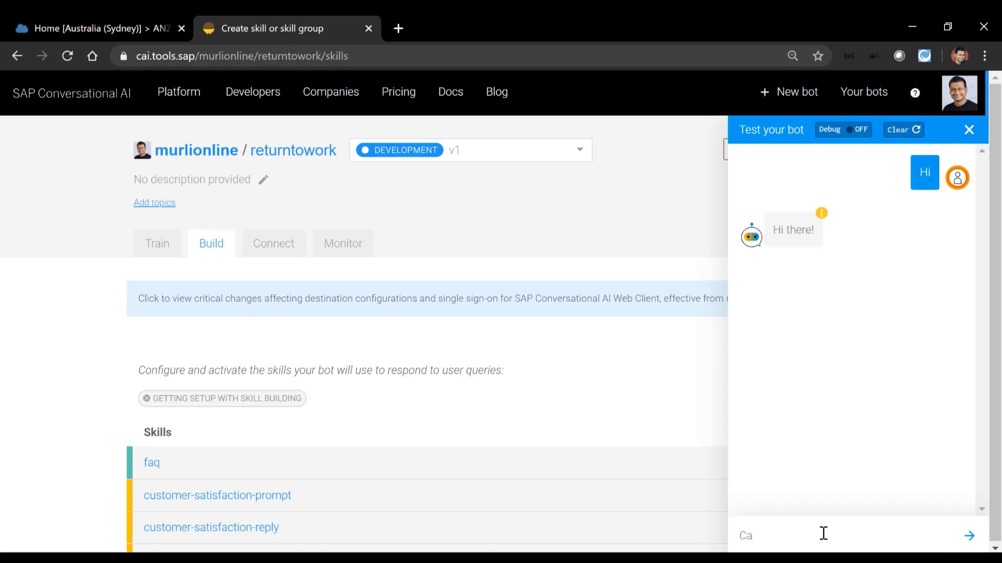
type("n I work rrom home?")
key("Return")
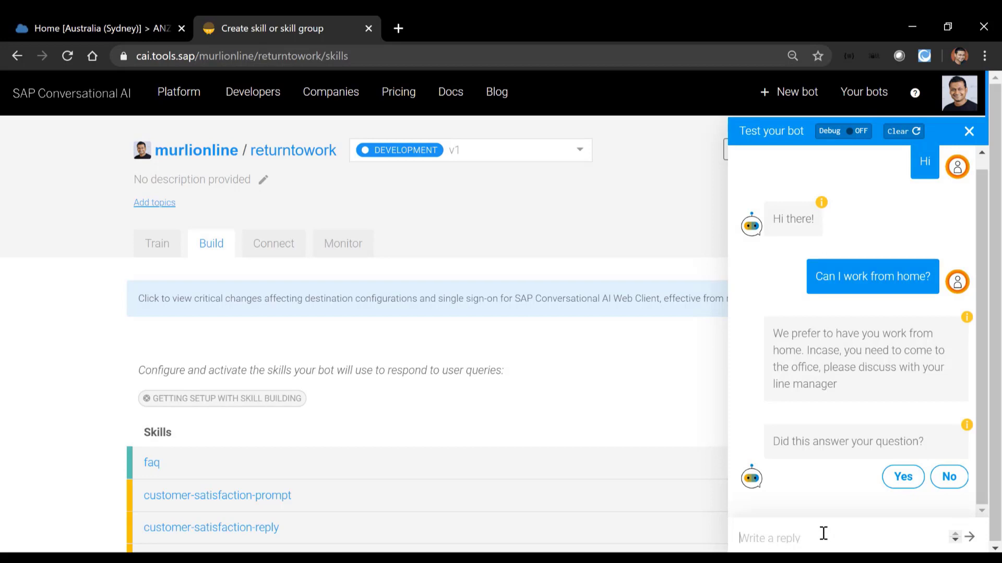
left_click(905, 484)
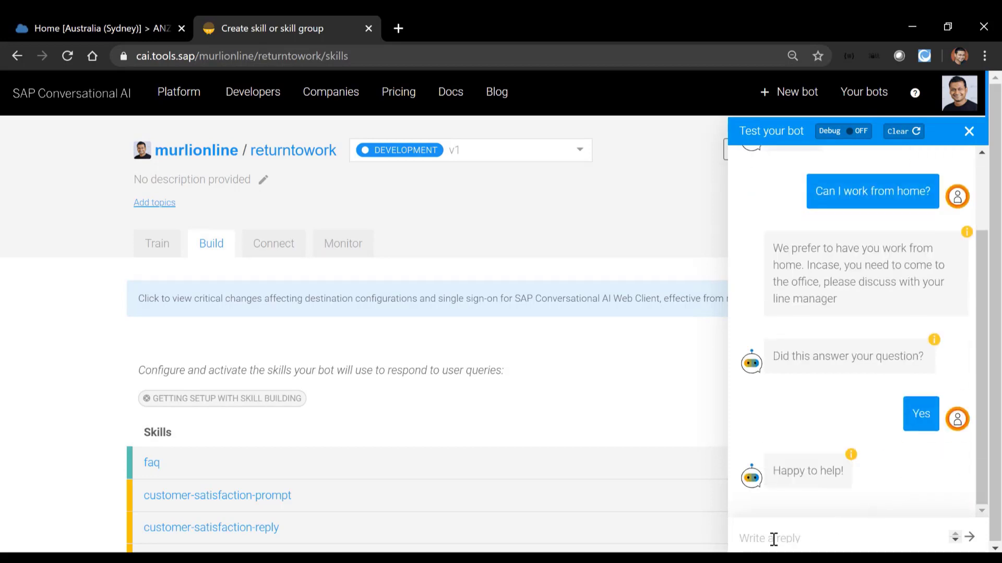
Ask the bot "Do i need to wear a face mask at work?" and answer Yes to its feedback question.
type("Can")
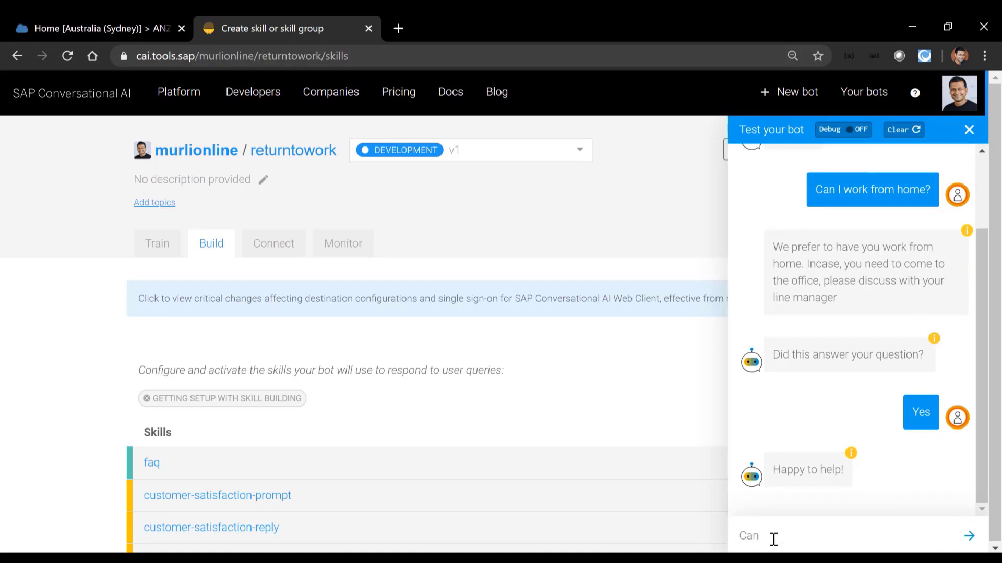
key("BackSpace")
key("BackSpace")
type("Do i need to weara")
key("BackSpace")
key("BackSpace")
type("a face mask at work?")
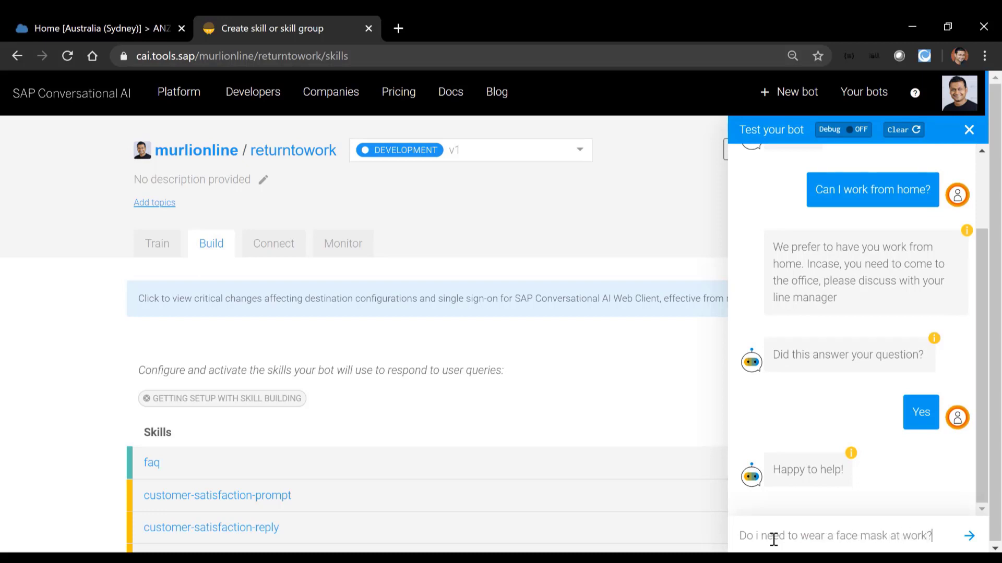
key("Return")
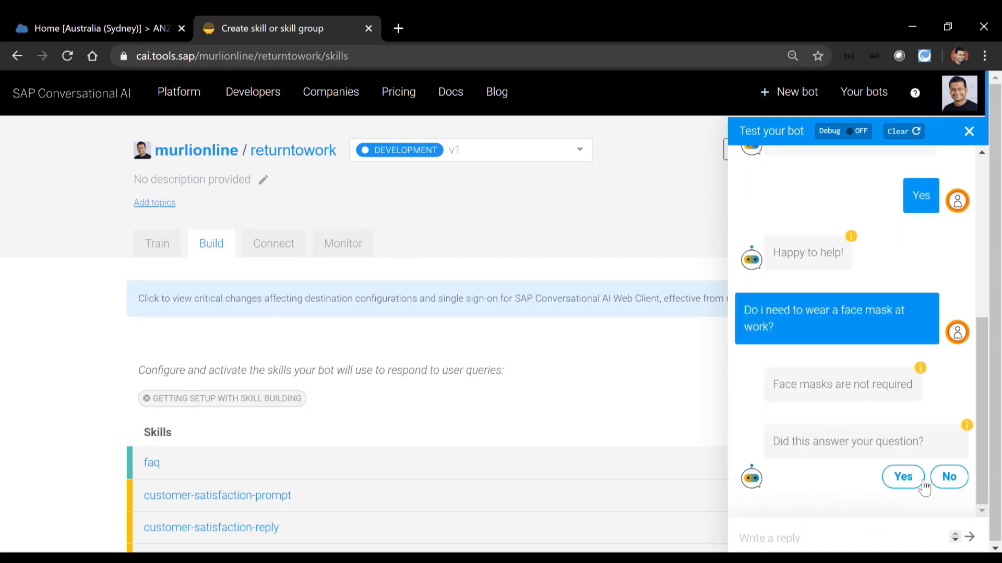
left_click(902, 477)
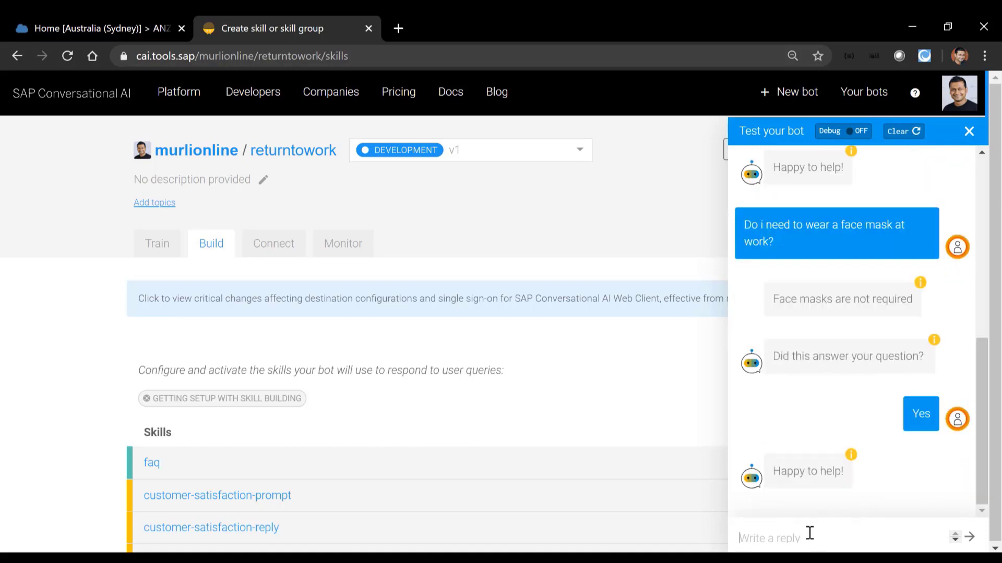
Send the bot the question "What are the disinfecting measures in place at work".
left_click(809, 533)
type("What a")
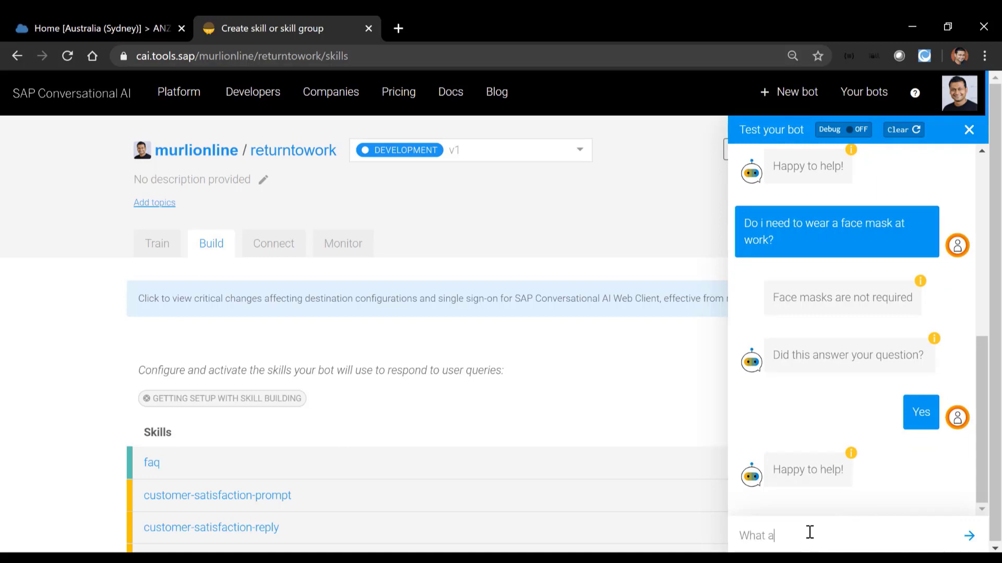
type("re the usin")
type("fect")
type("ing measur")
type("es in ")
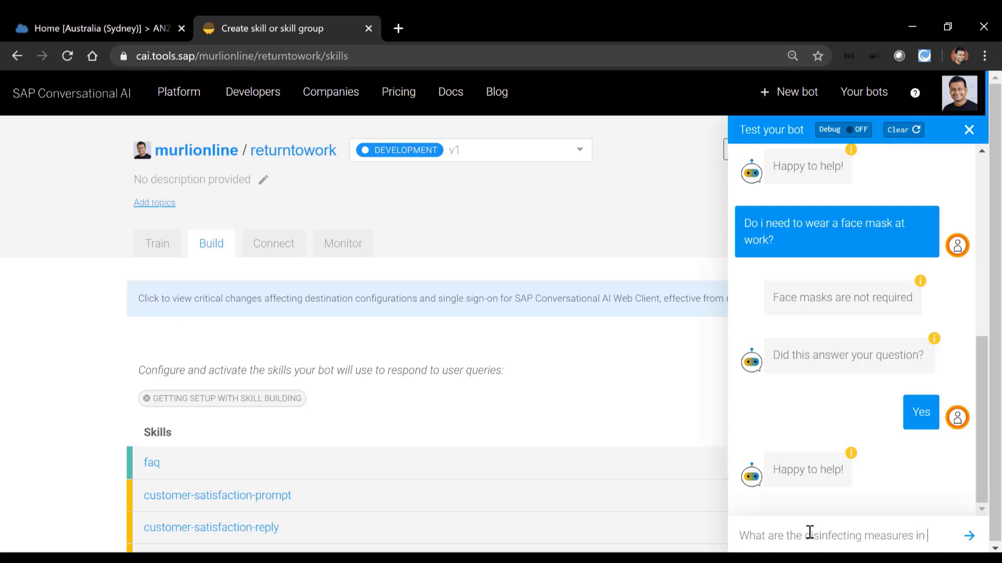
type("place a")
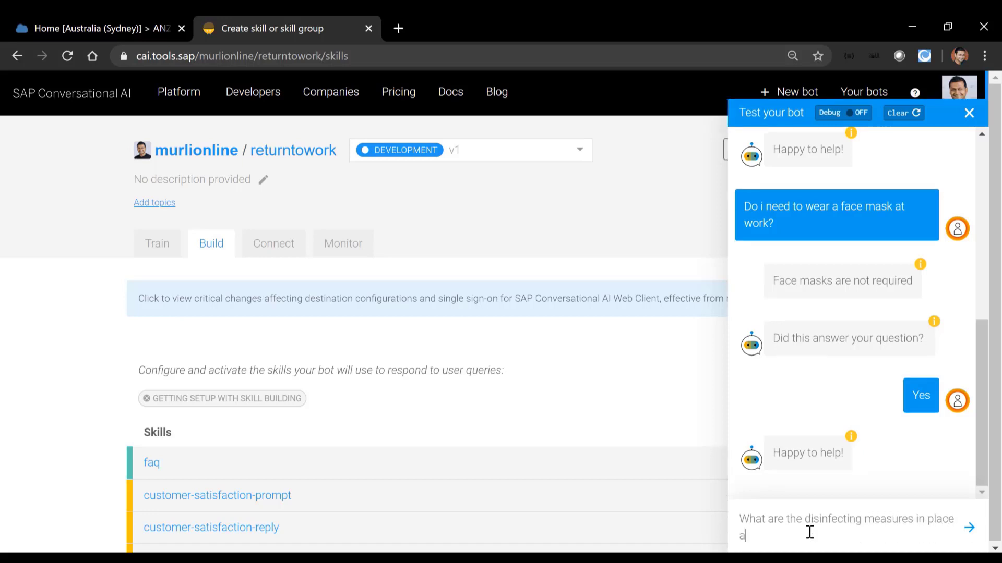
type("t work")
key("Return")
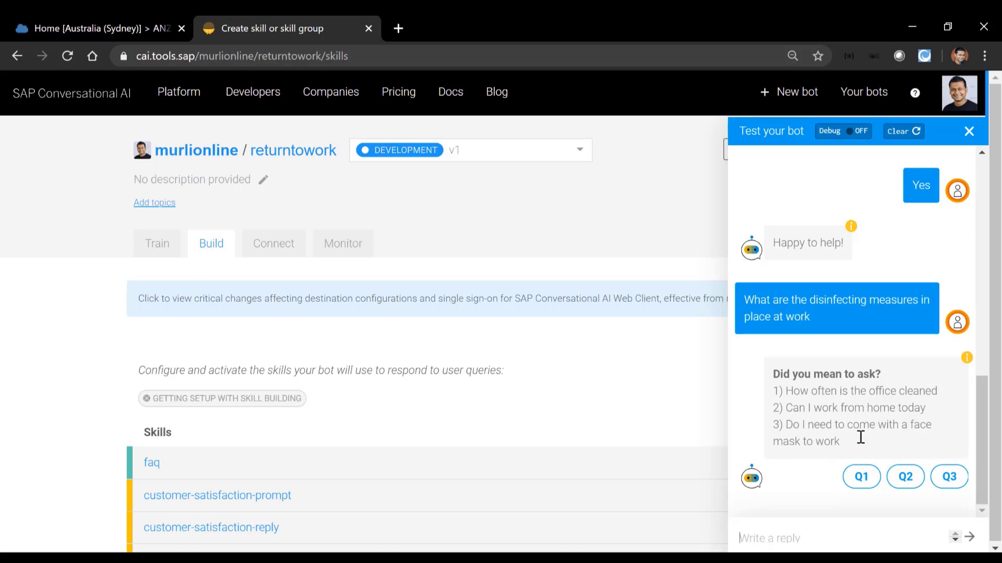
Choose the suggested question "How often is the office cleaned", answer Yes to the feedback question, and close the test chat.
left_click(861, 487)
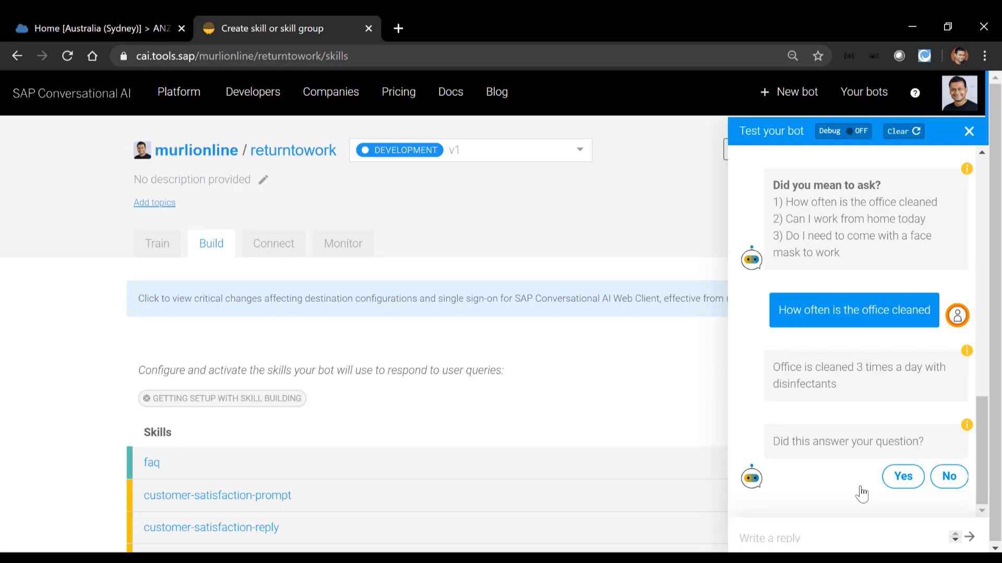
left_click(904, 477)
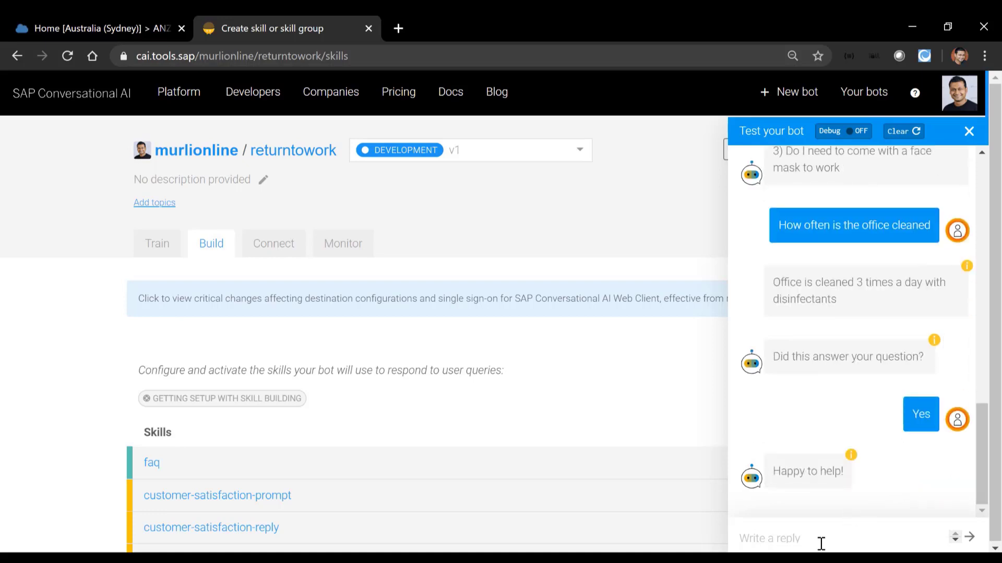
left_click(967, 134)
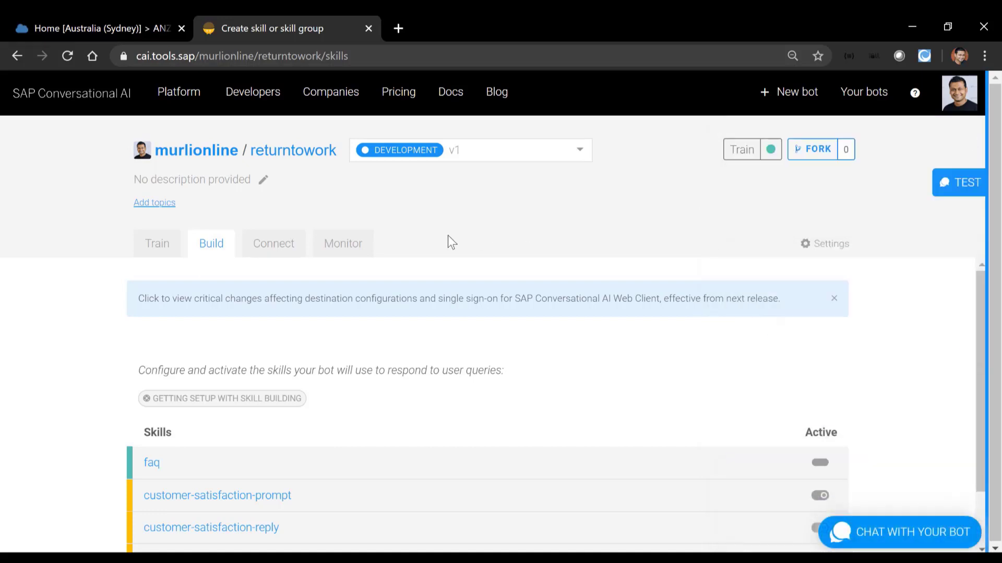
In the bot's log feed, assign "What are the disinfecting measures in place at work" as a sample question for "How often is the office cleaned".
left_click(339, 249)
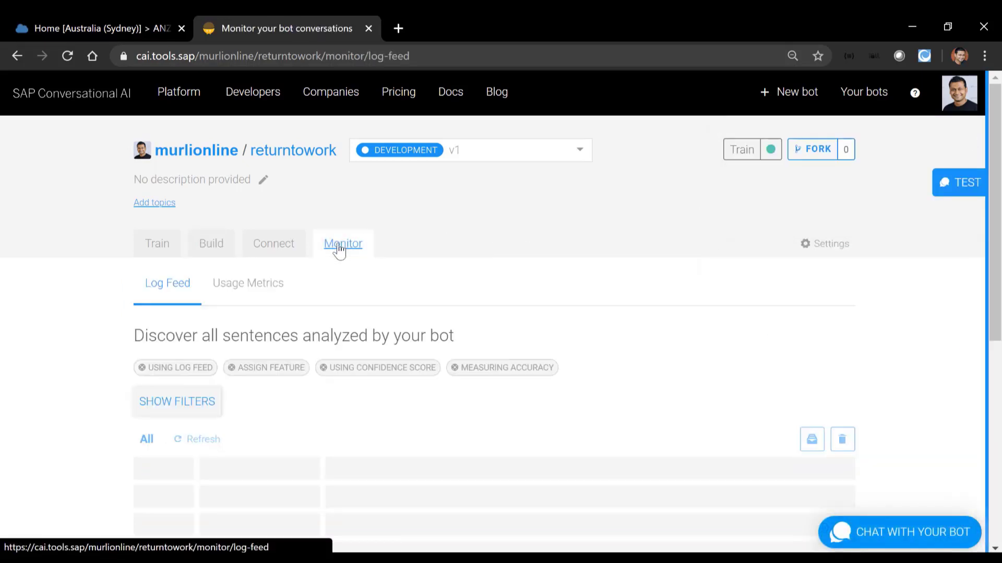
scroll(361, 306, "down", 2)
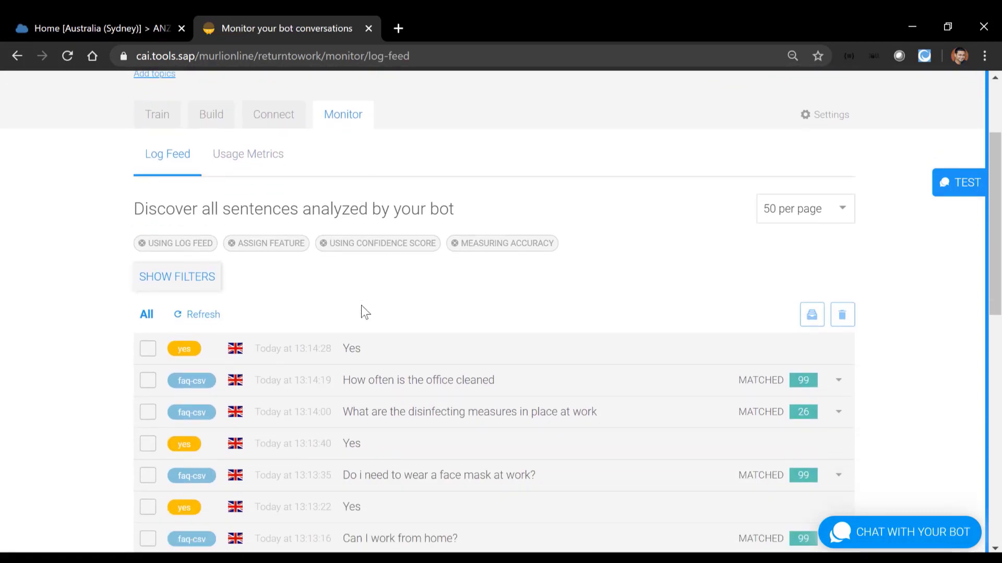
scroll(371, 305, "down", 1)
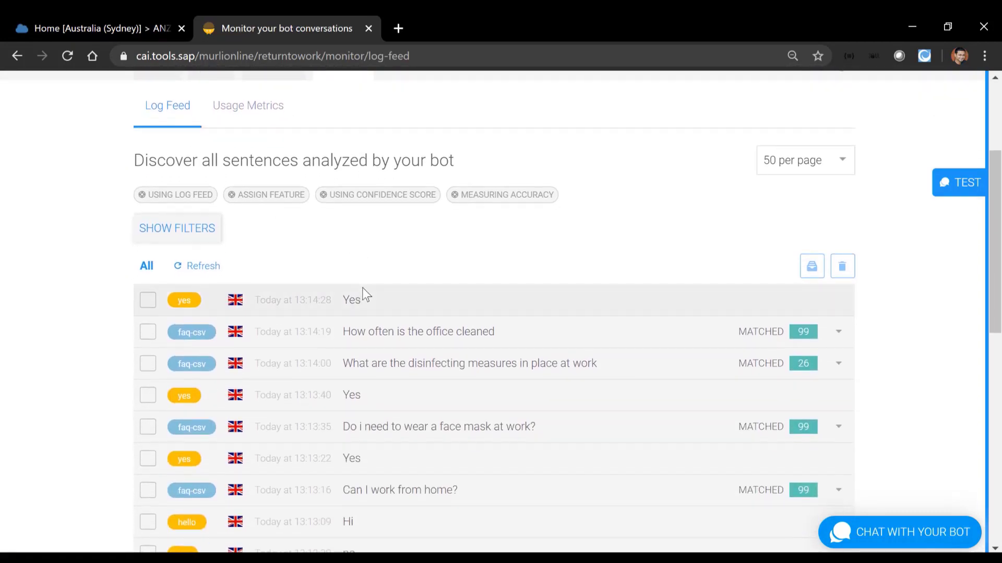
scroll(363, 290, "down", 1)
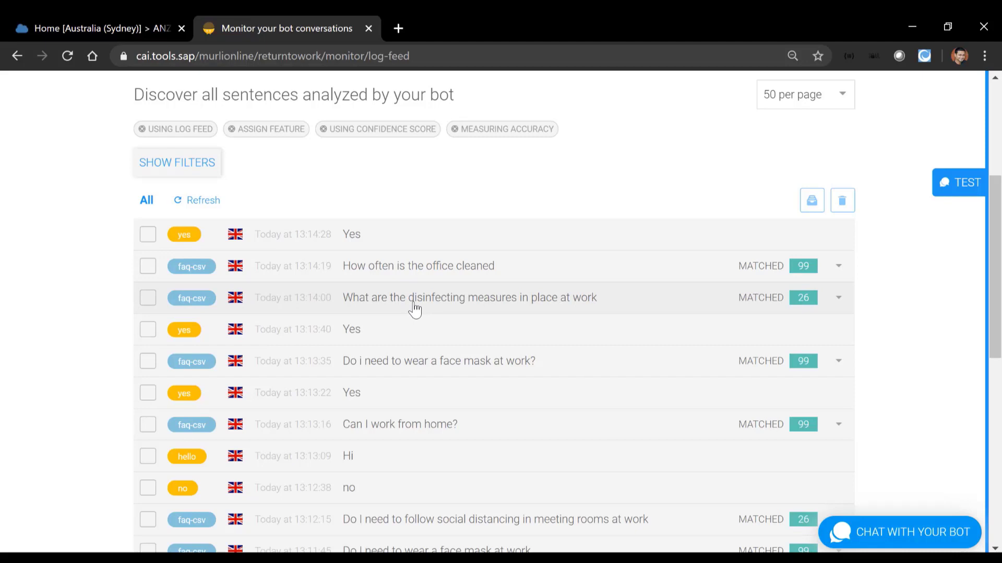
left_click(839, 299)
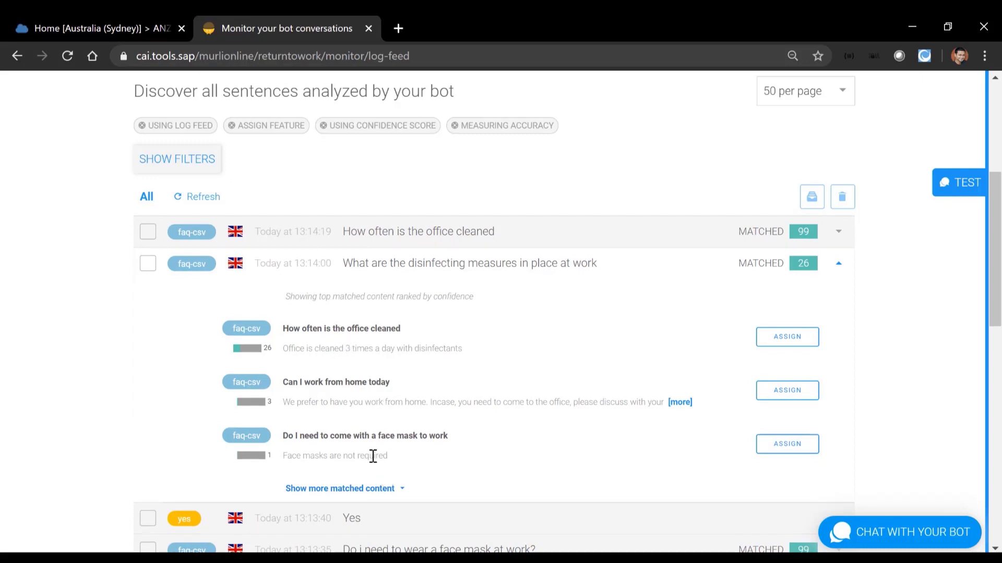
left_click(792, 345)
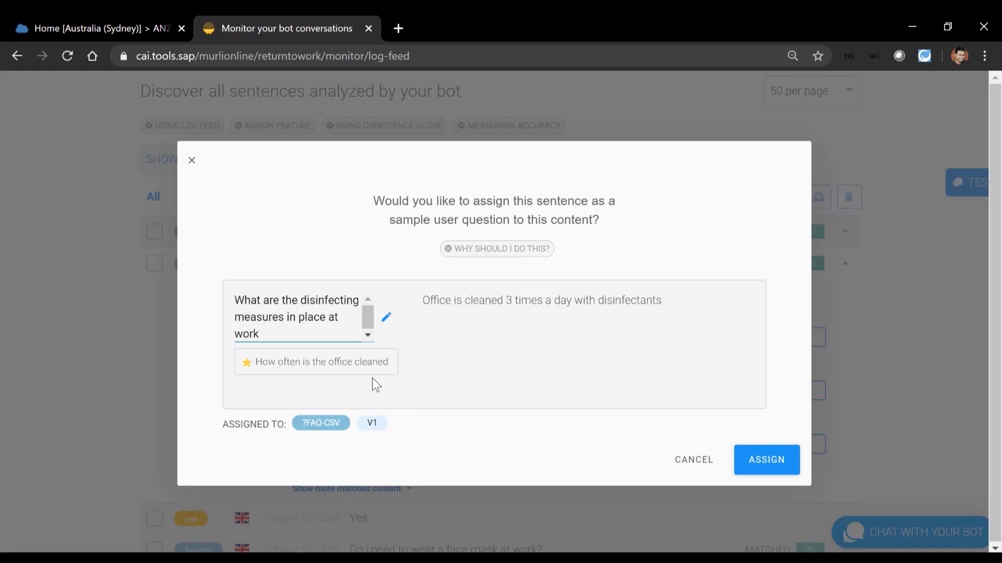
left_click(766, 468)
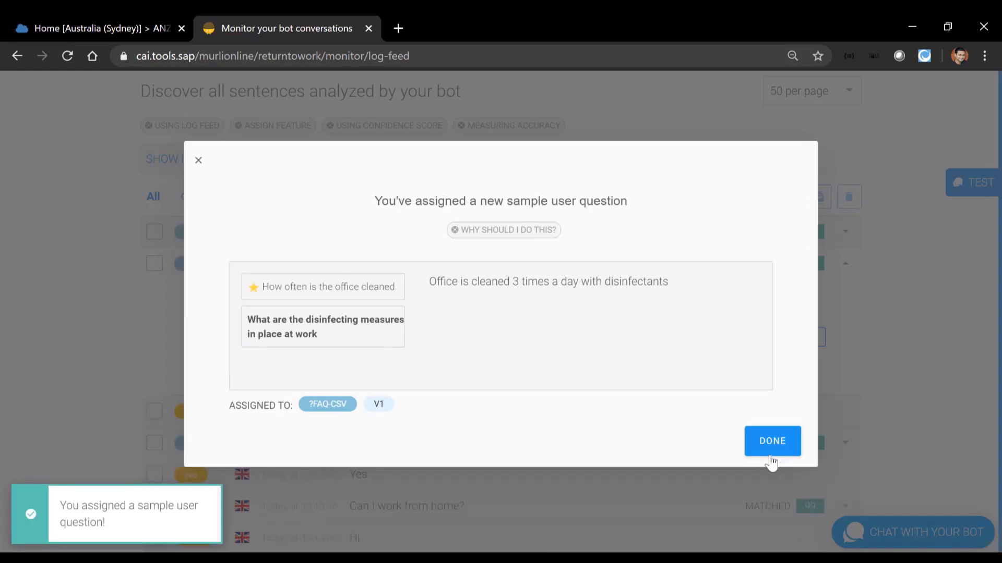
left_click(775, 449)
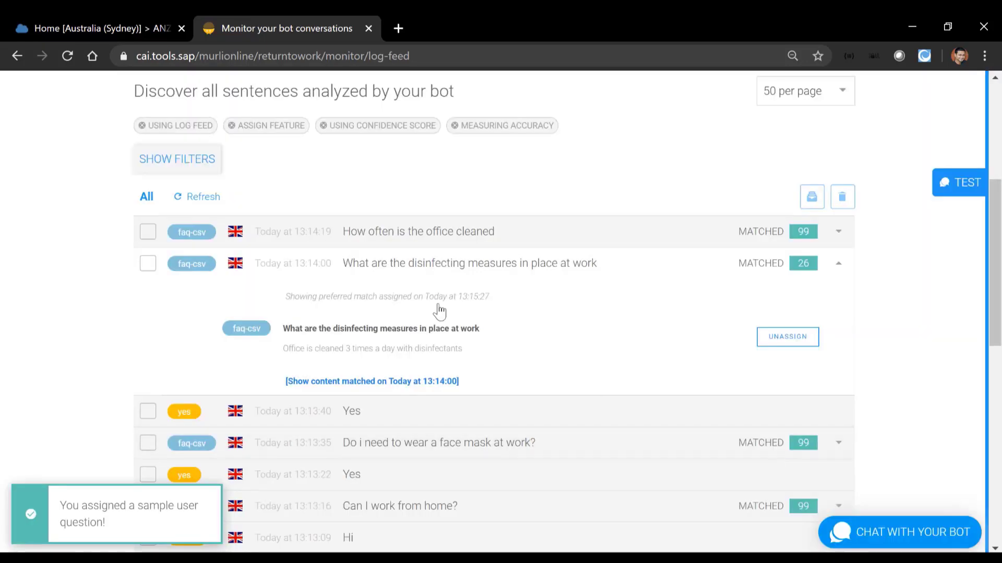
Copy the disinfecting-measures question from the log feed, resend it in the test chat, answer Yes to the feedback question, and close the chat.
left_click_drag(341, 265, 597, 273)
key("ctrl+c")
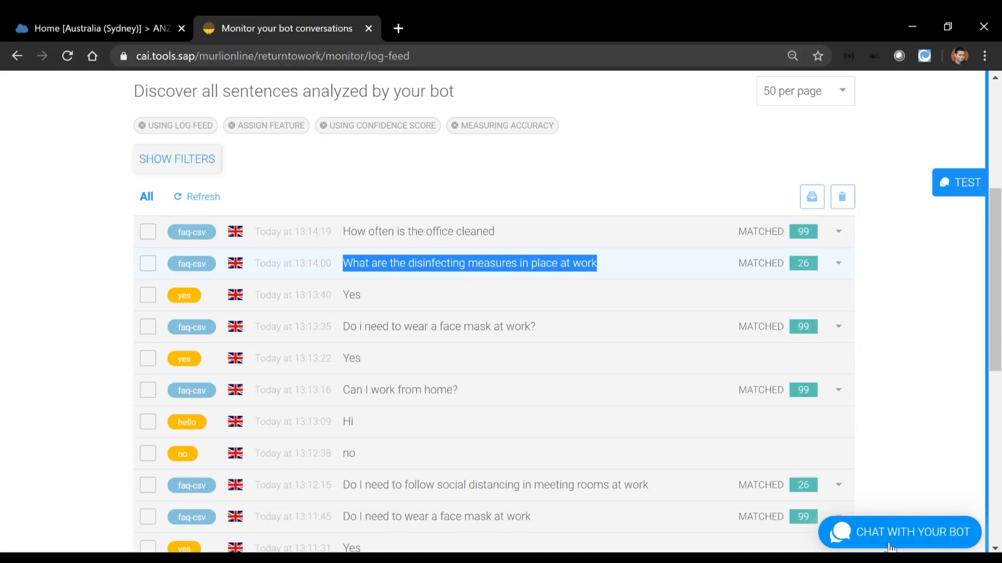
left_click(866, 537)
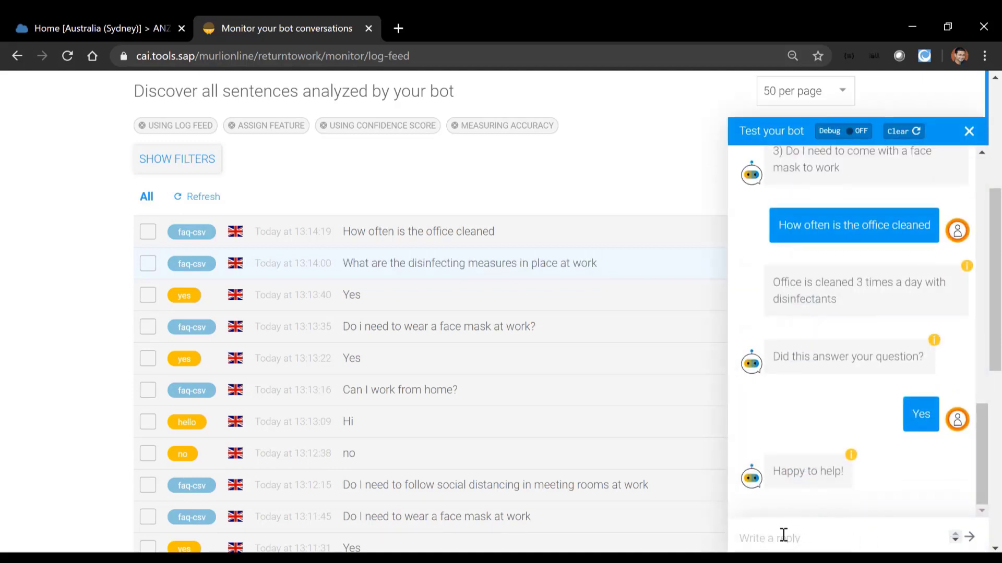
left_click(790, 540)
key("ctrl+v")
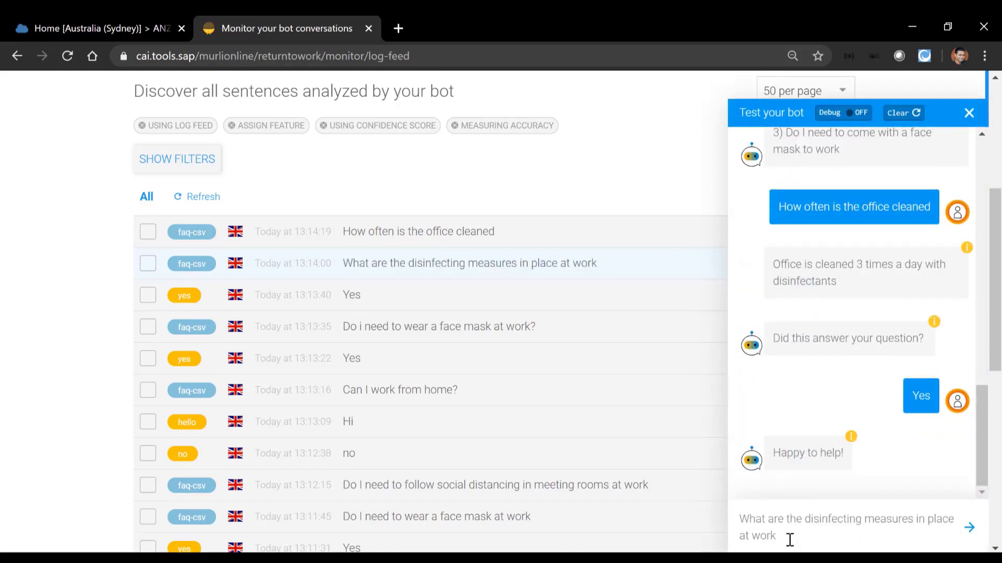
key("Return")
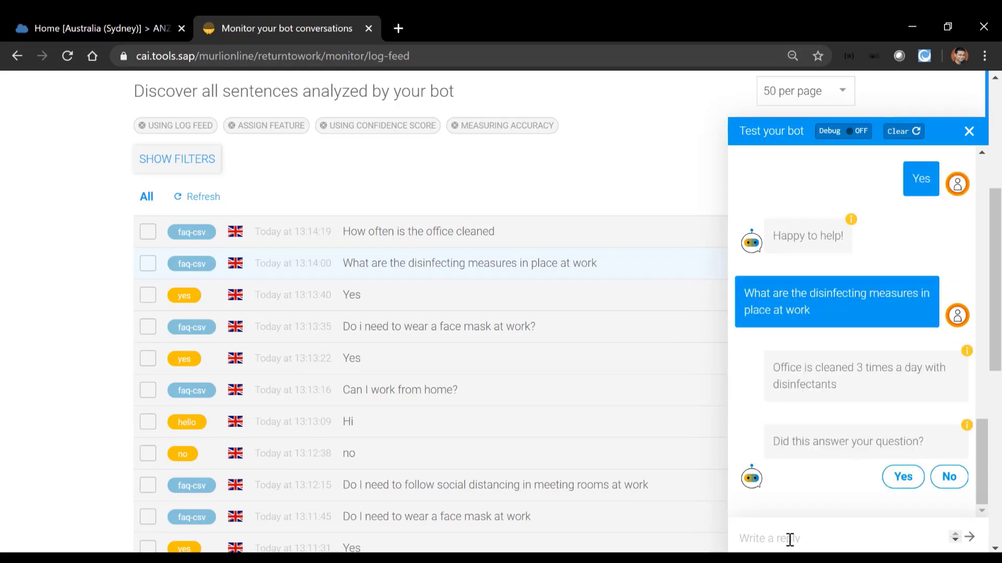
left_click(898, 485)
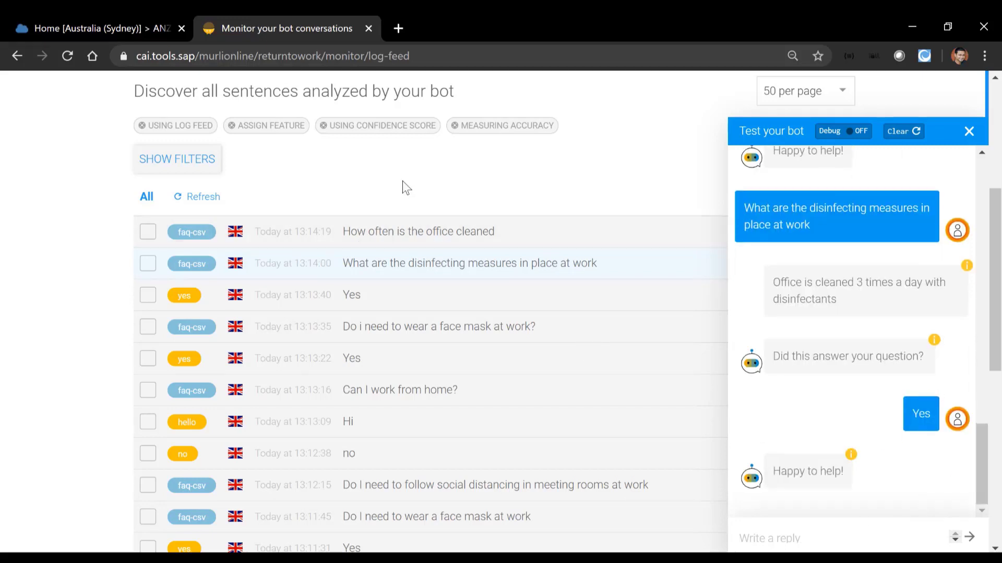
left_click(969, 131)
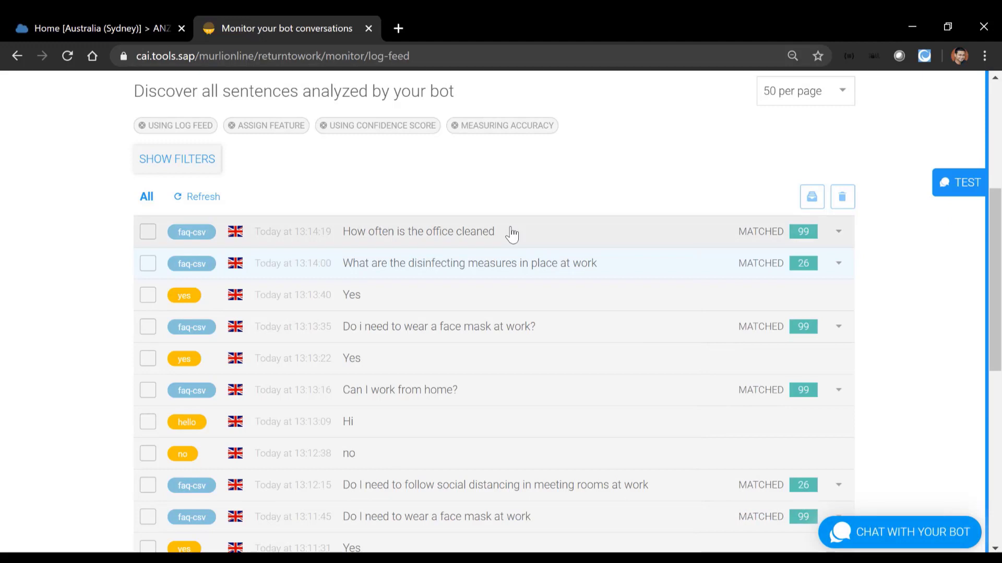
Examine the bot's available connection channels and the Webchat channel's configuration sections.
scroll(511, 234, "up", 2)
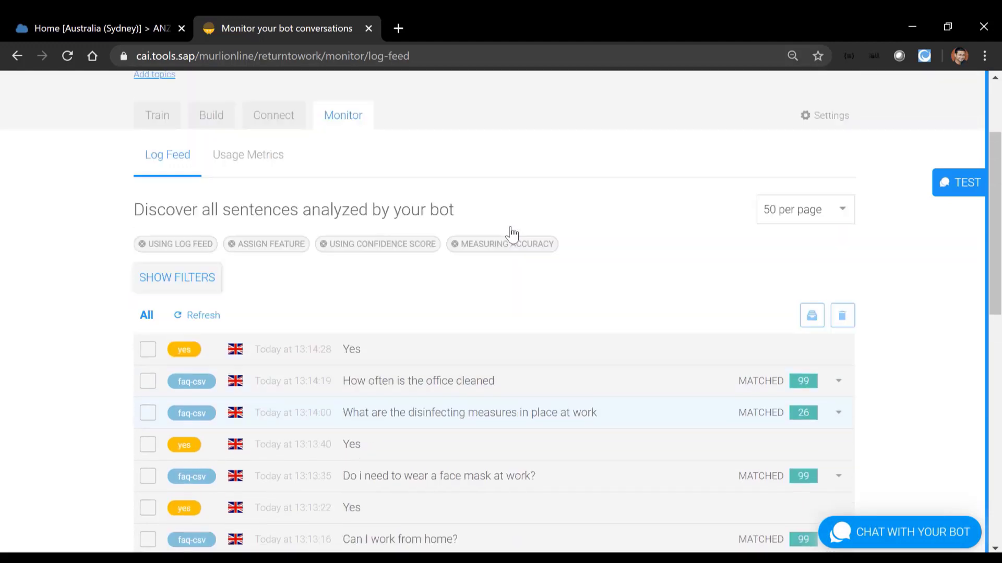
left_click(271, 120)
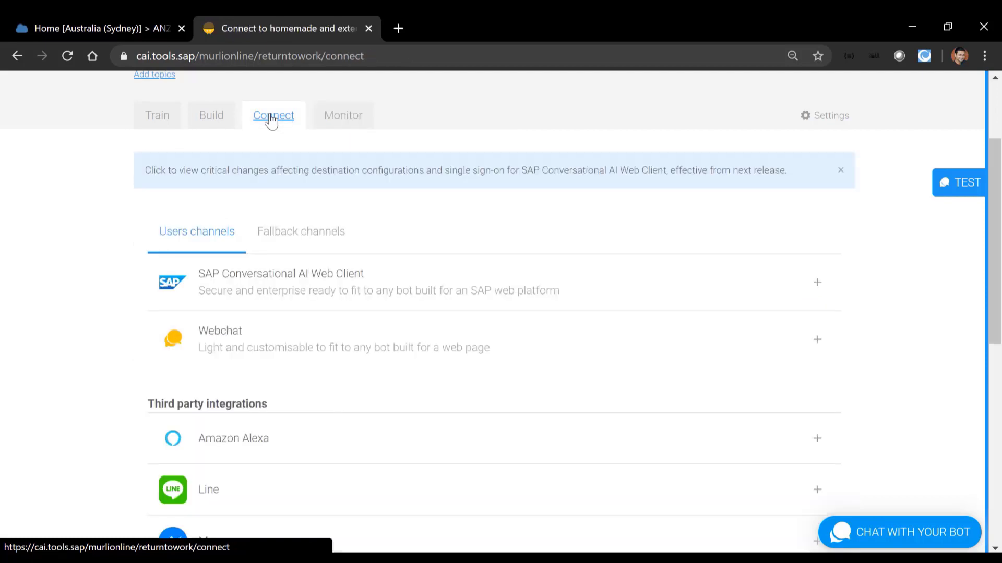
scroll(120, 295, "down", 2)
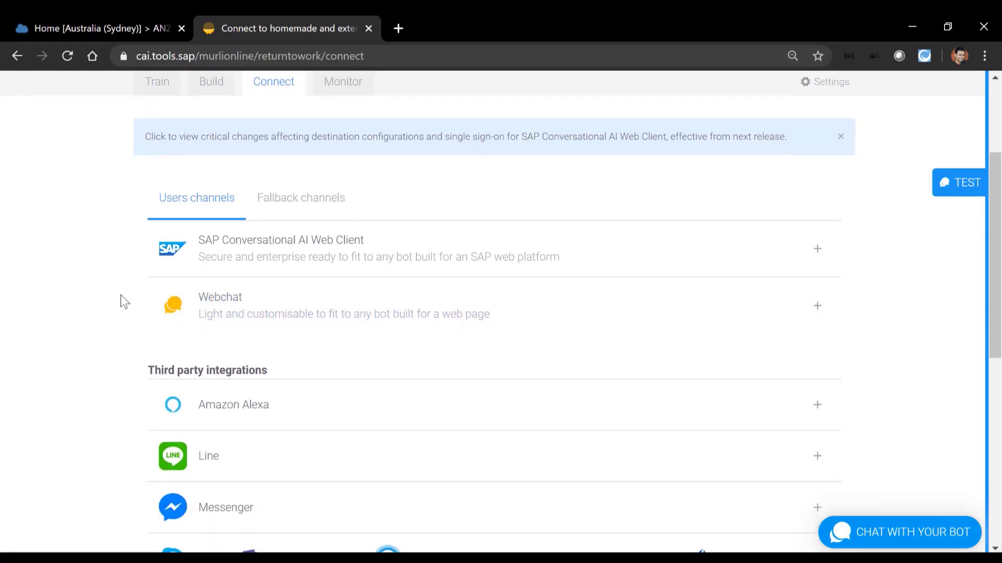
scroll(121, 295, "down", 3)
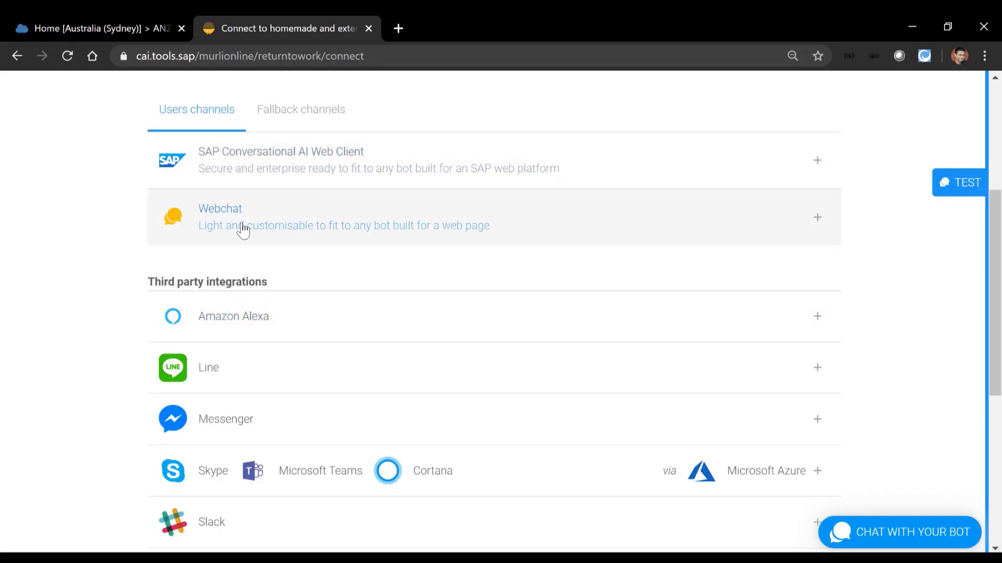
left_click(300, 240)
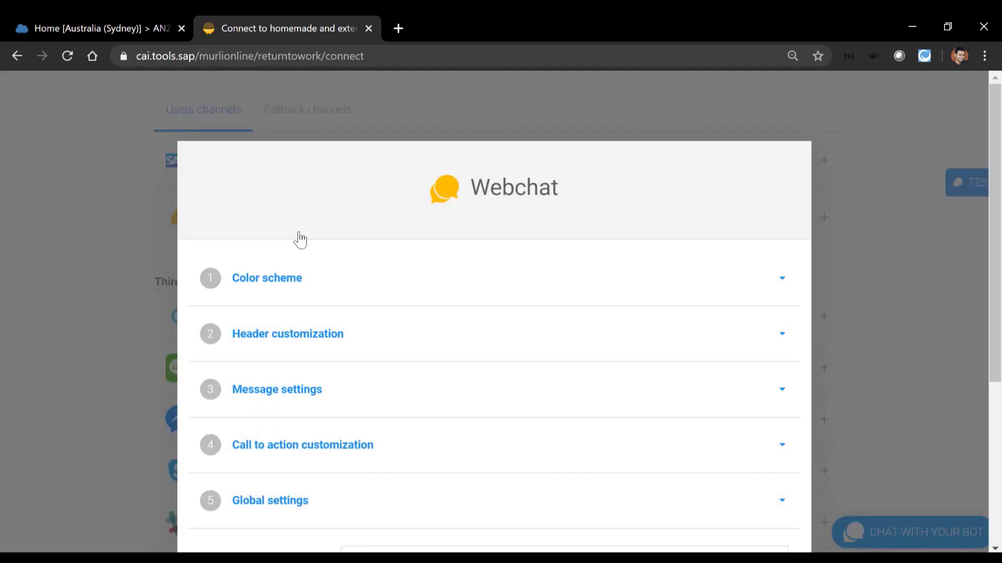
scroll(341, 390, "down", 3)
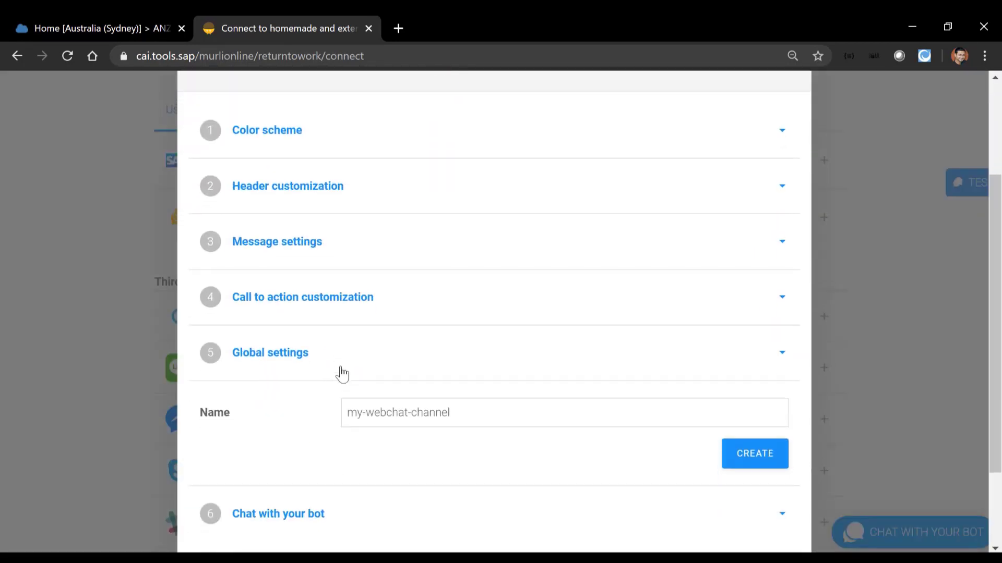
scroll(339, 374, "up", 3)
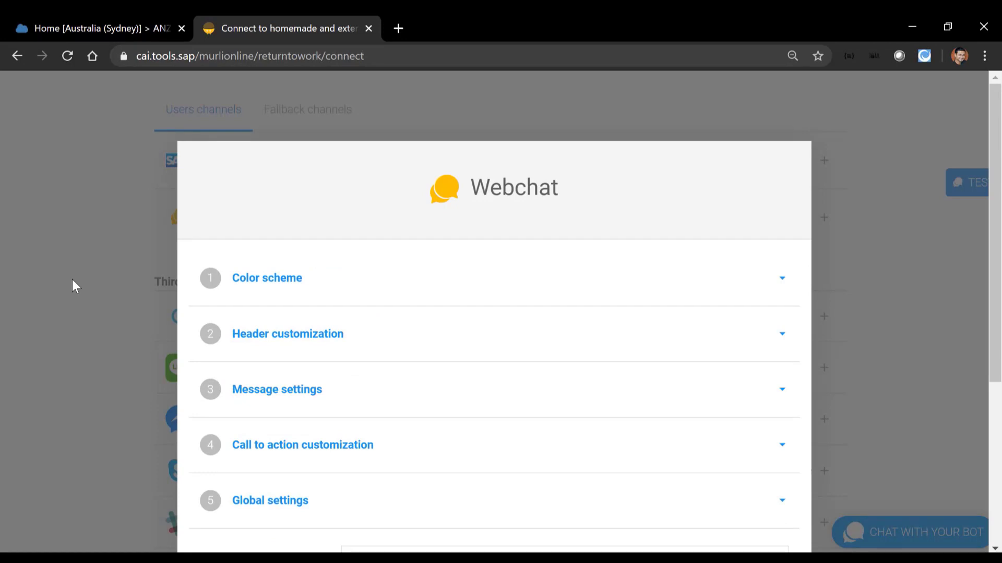
Close the Webchat configuration and examine the third-party integrations, including the Microsoft channel's Azure connection form.
left_click(73, 281)
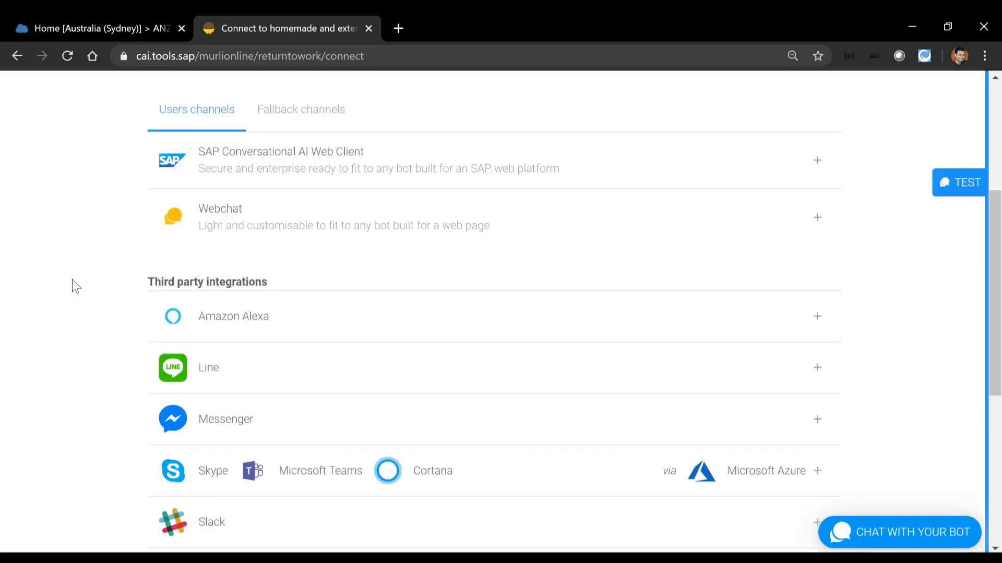
scroll(84, 318, "down", 2)
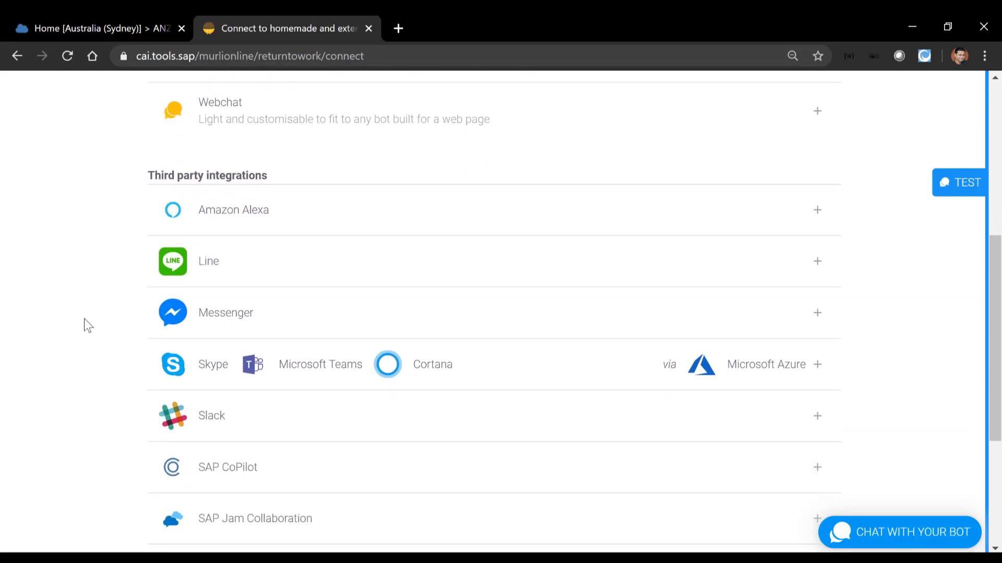
scroll(83, 318, "down", 1)
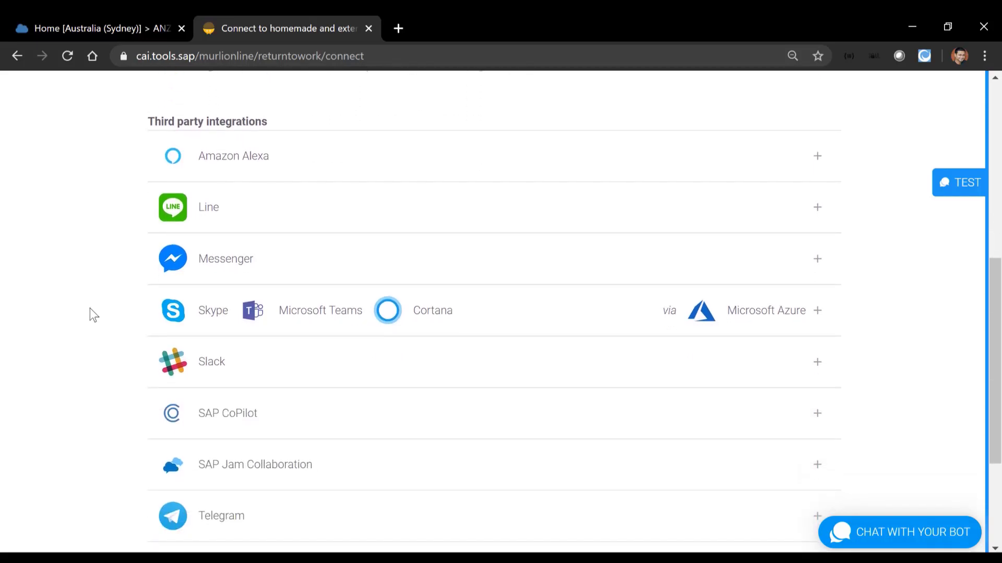
scroll(94, 291, "down", 1)
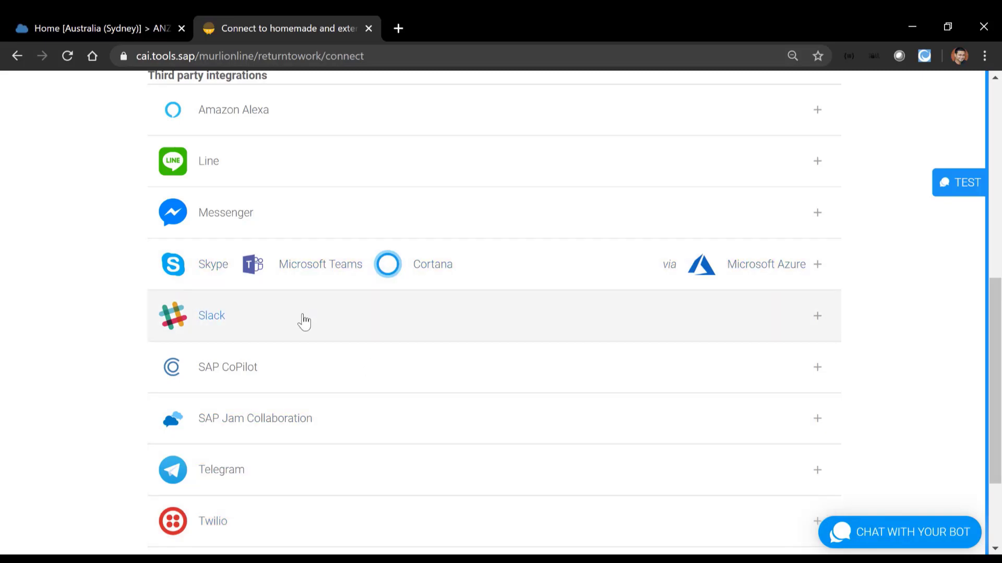
left_click(343, 271)
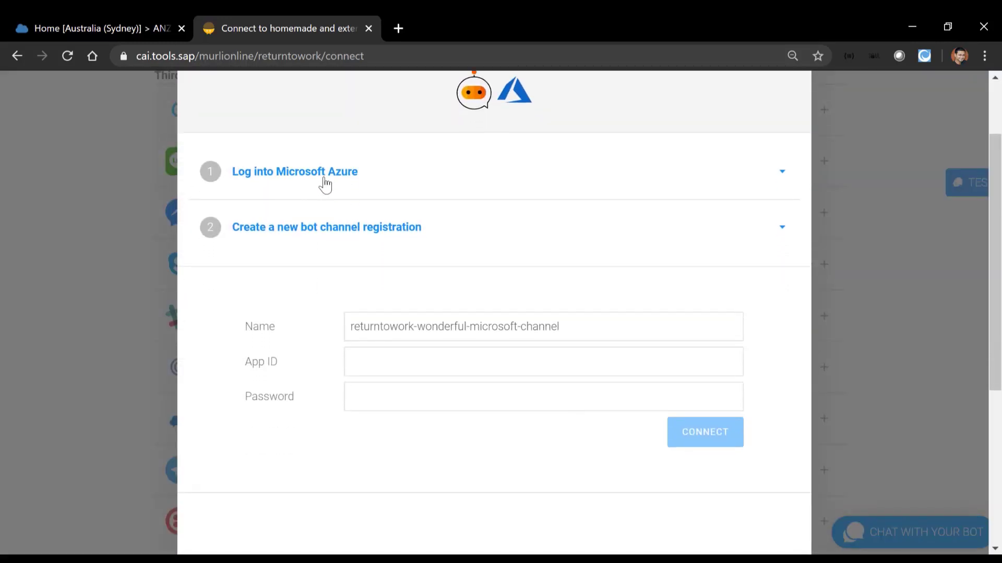
scroll(464, 412, "down", 5)
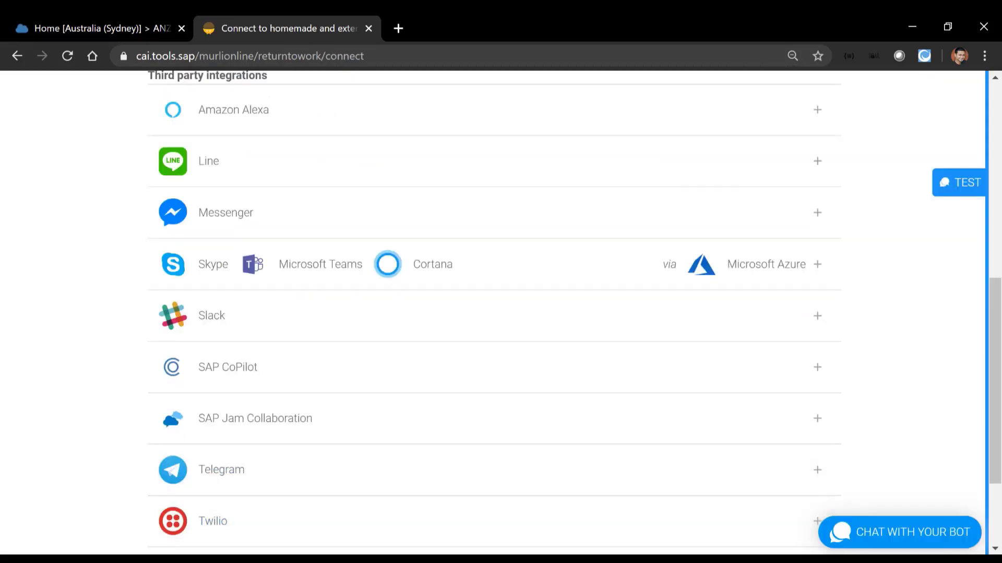
Switch to the Azure portal, search for "bot", and open the ReturnToWork_FAQ registration in Bot Services.
key("alt+Tab")
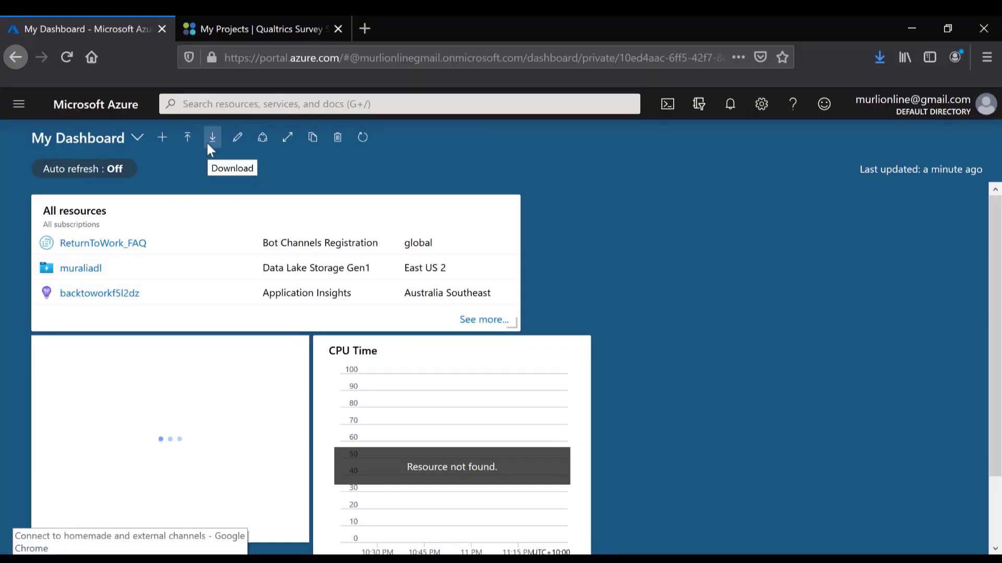
left_click(209, 106)
type("bot")
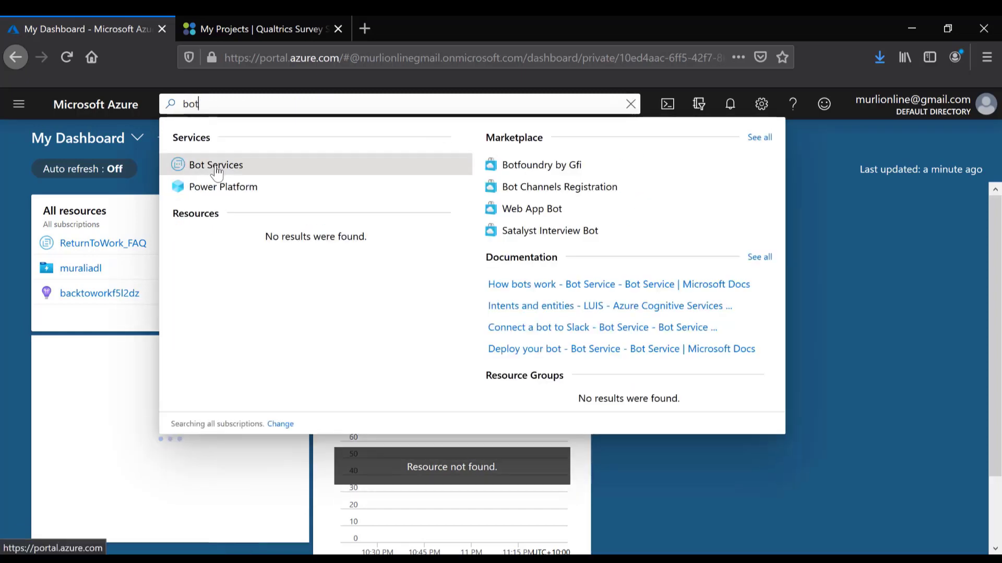
left_click(217, 166)
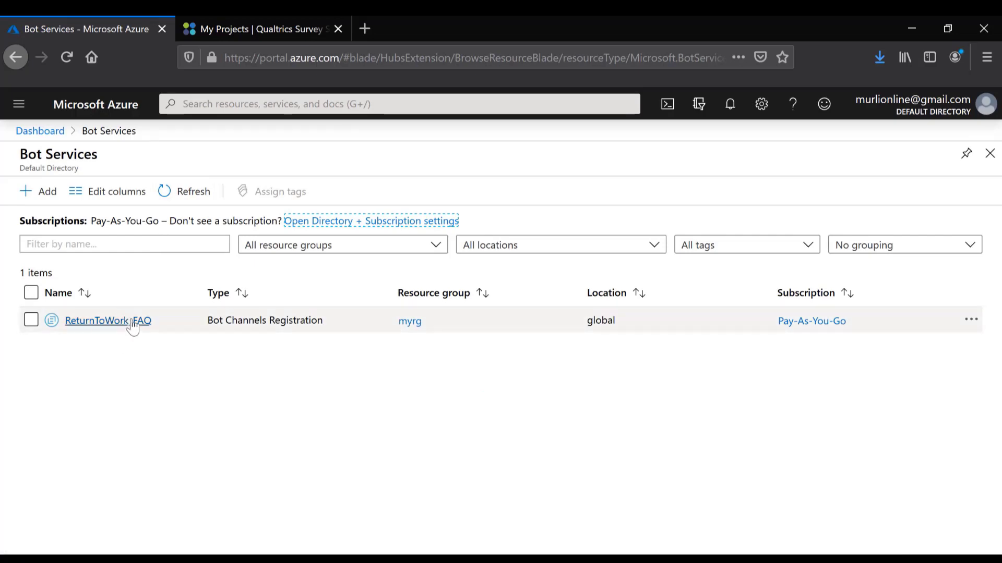
left_click(136, 326)
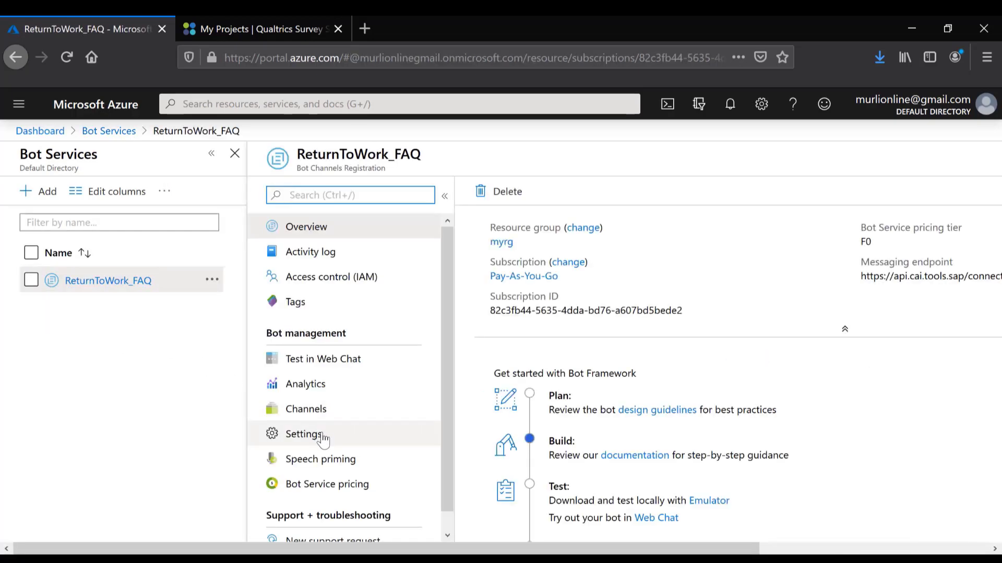
Examine the ReturnToWork_FAQ bot's settings, including its messaging endpoint and Microsoft App ID.
left_click(322, 438)
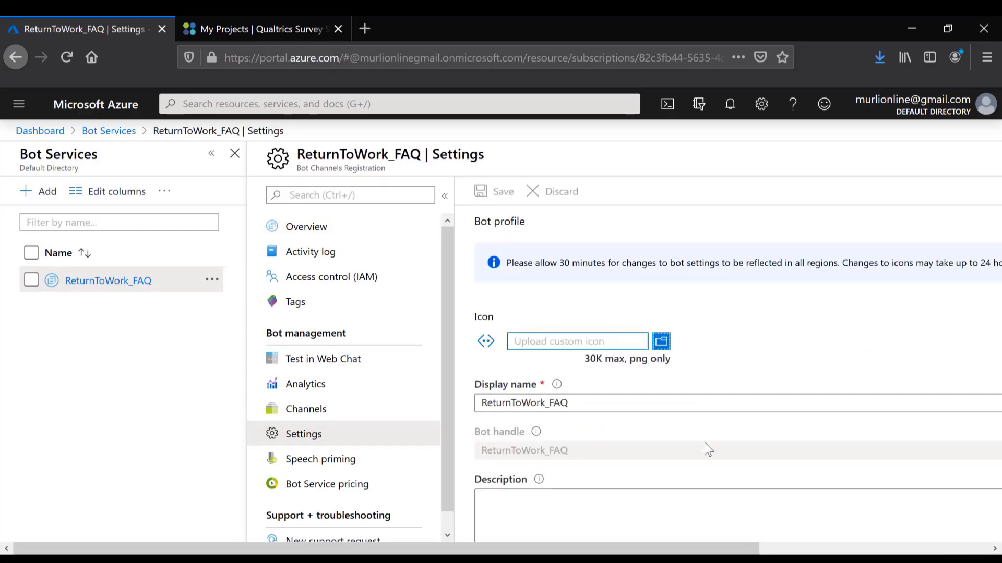
scroll(705, 442, "down", 5)
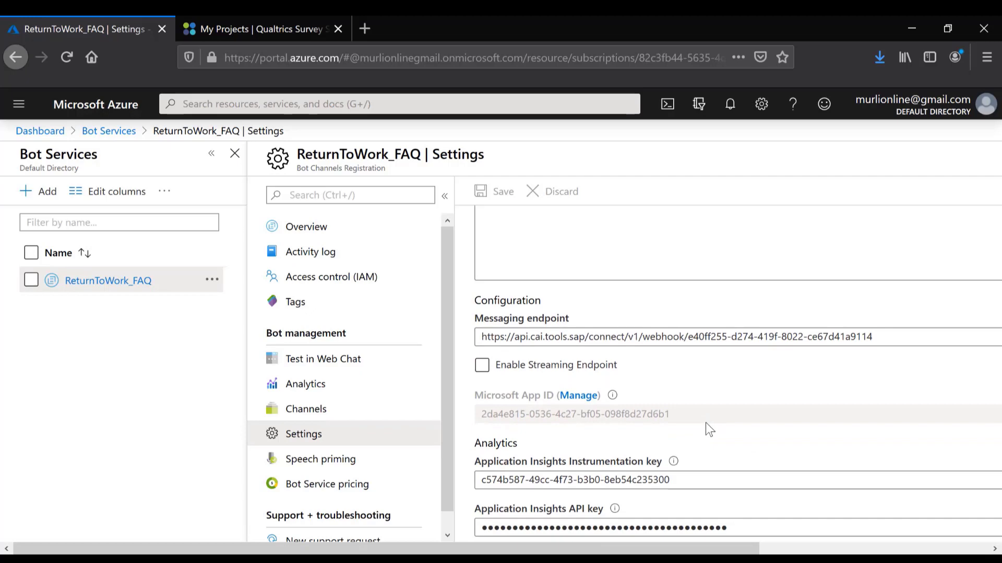
scroll(705, 424, "up", 5)
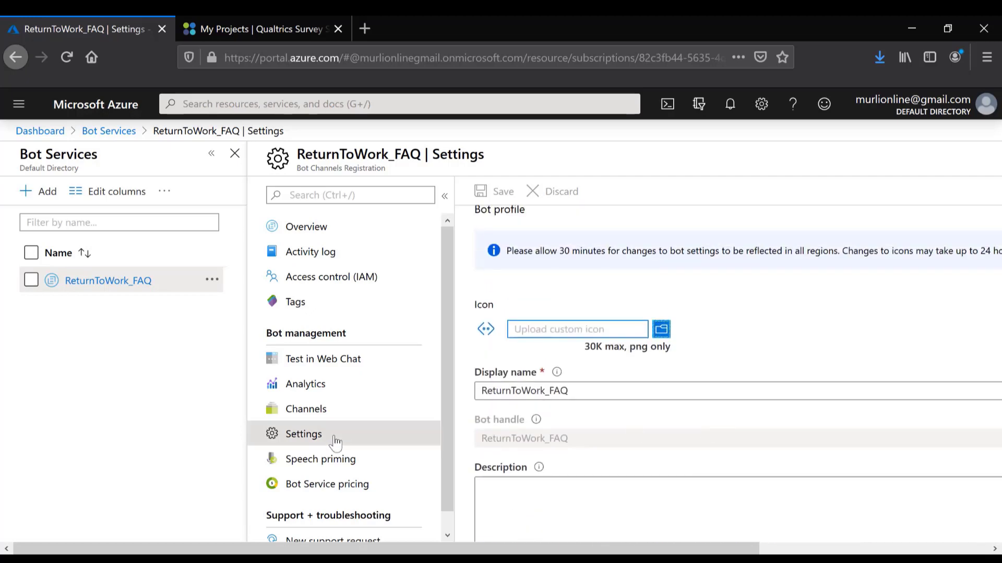
Examine the ReturnToWork_FAQ bot's connected channels and the other channels that can be added.
left_click(313, 418)
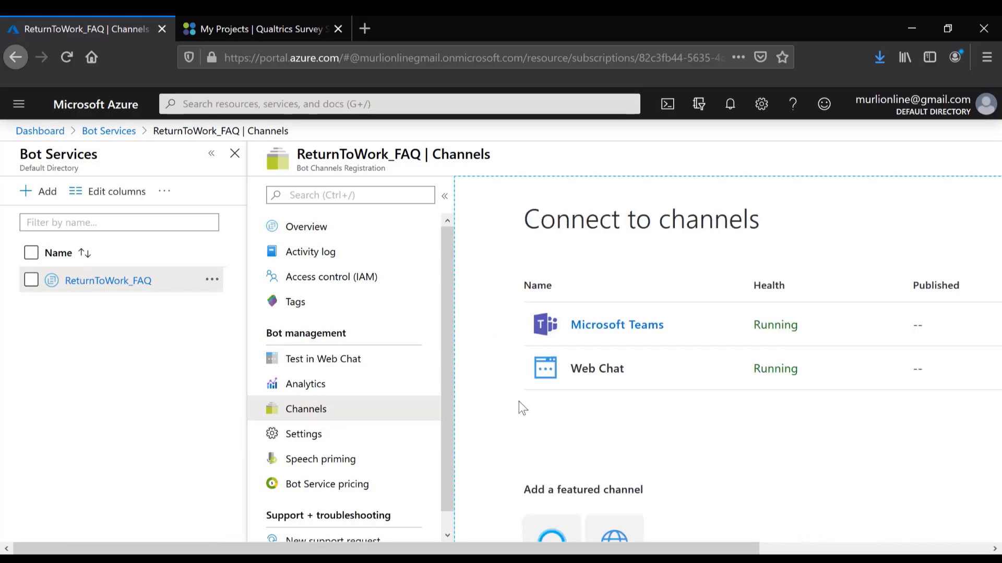
scroll(519, 402, "down", 2)
scroll(518, 402, "down", 5)
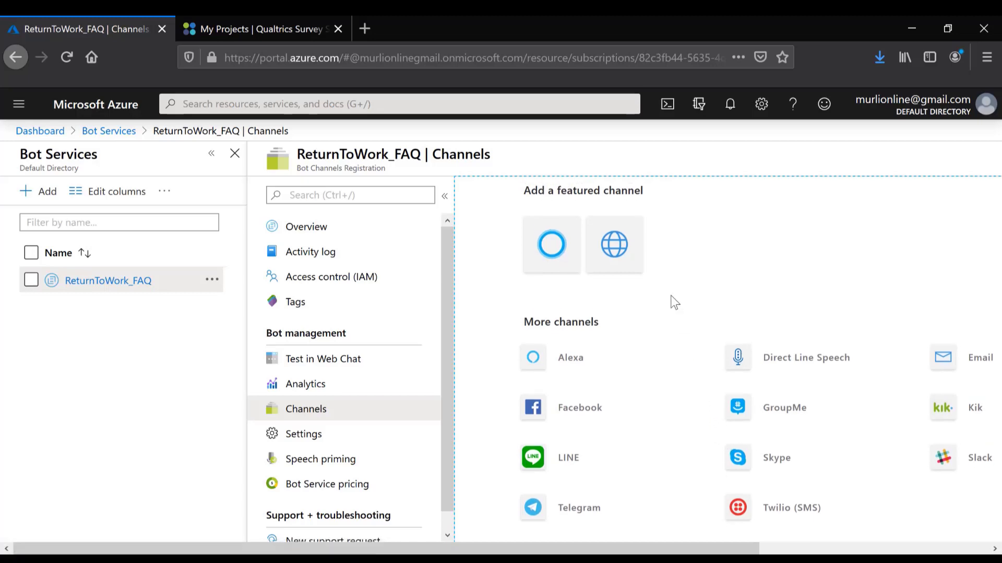
scroll(672, 297, "up", 4)
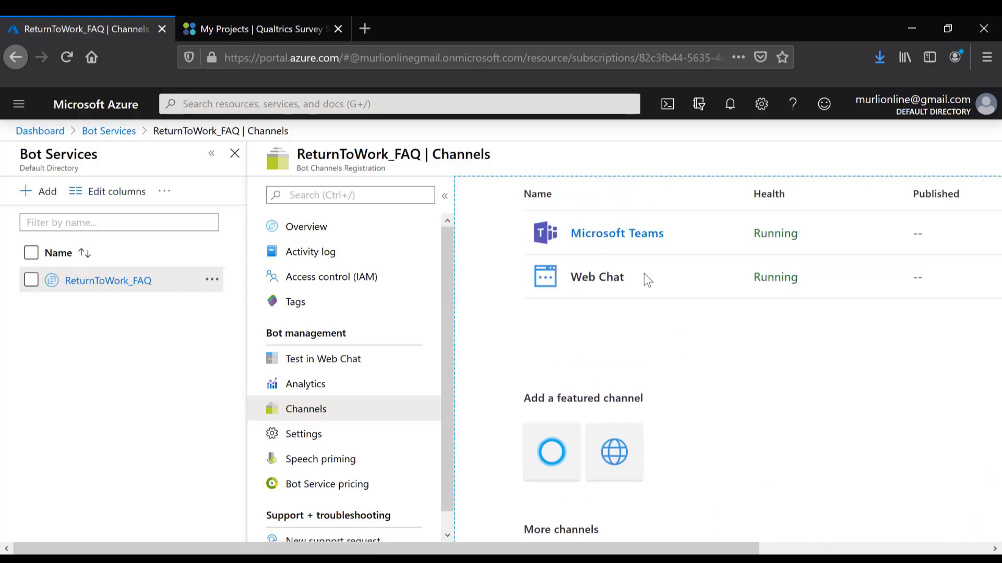
scroll(642, 309, "up", 2)
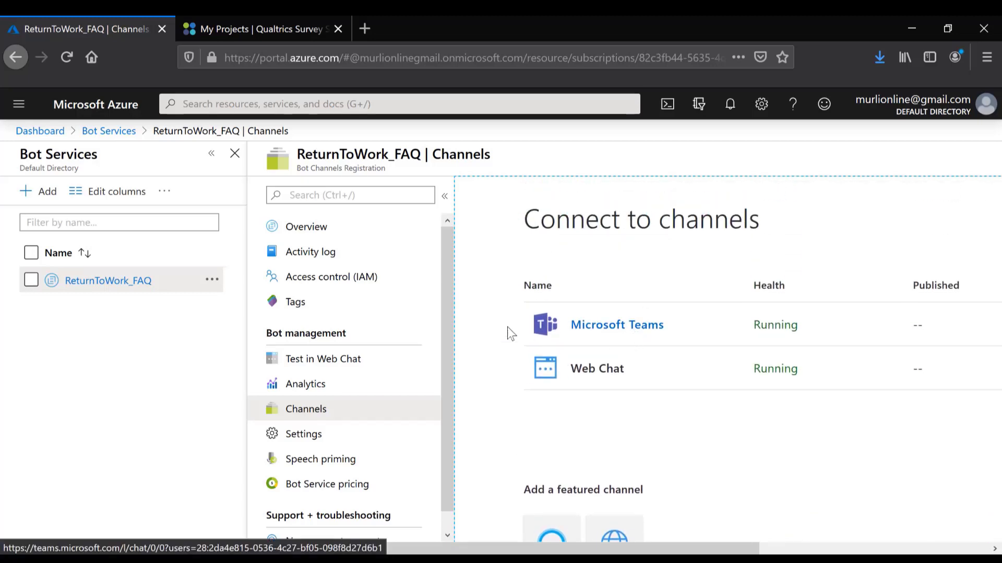
Launch the bot's Microsoft Teams channel in the Teams desktop app and send "Hi" in the ReturnToWork_FAQ chat.
left_click(619, 334)
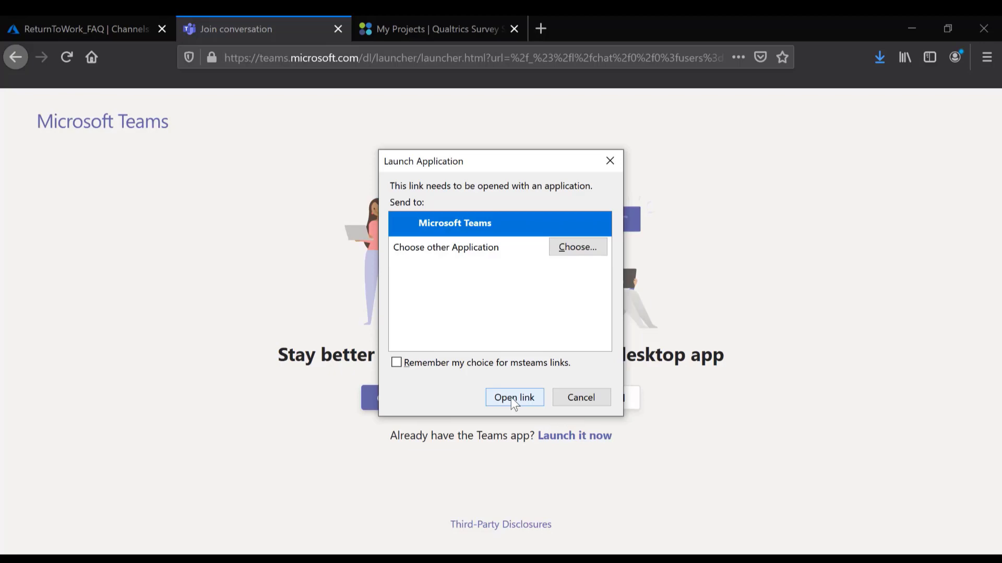
left_click(511, 400)
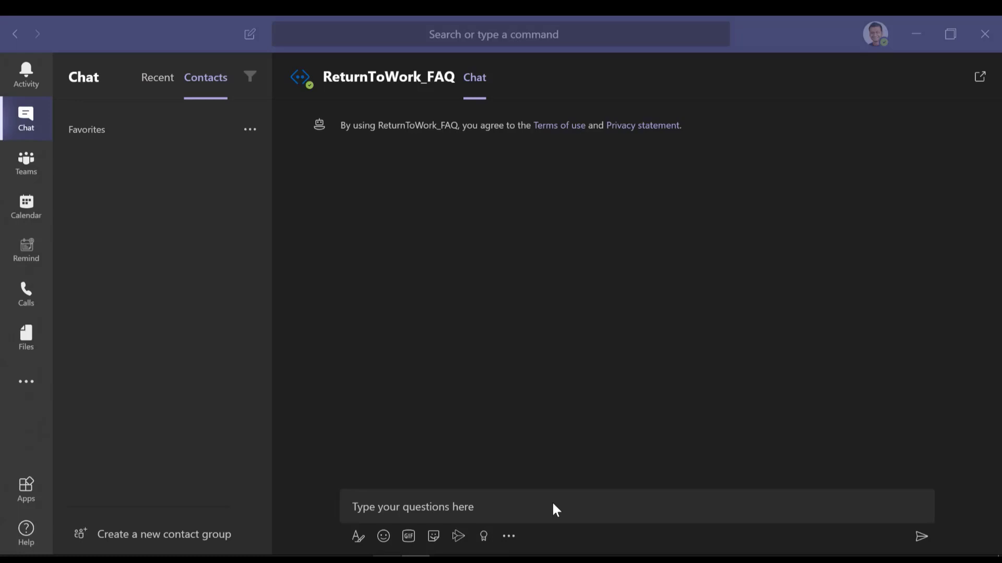
left_click(553, 504)
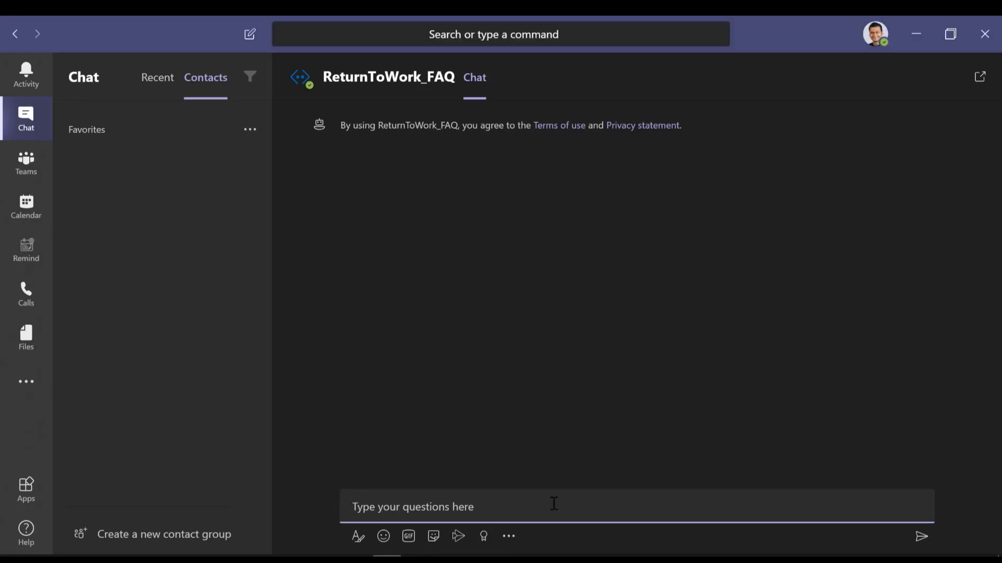
type("Hi")
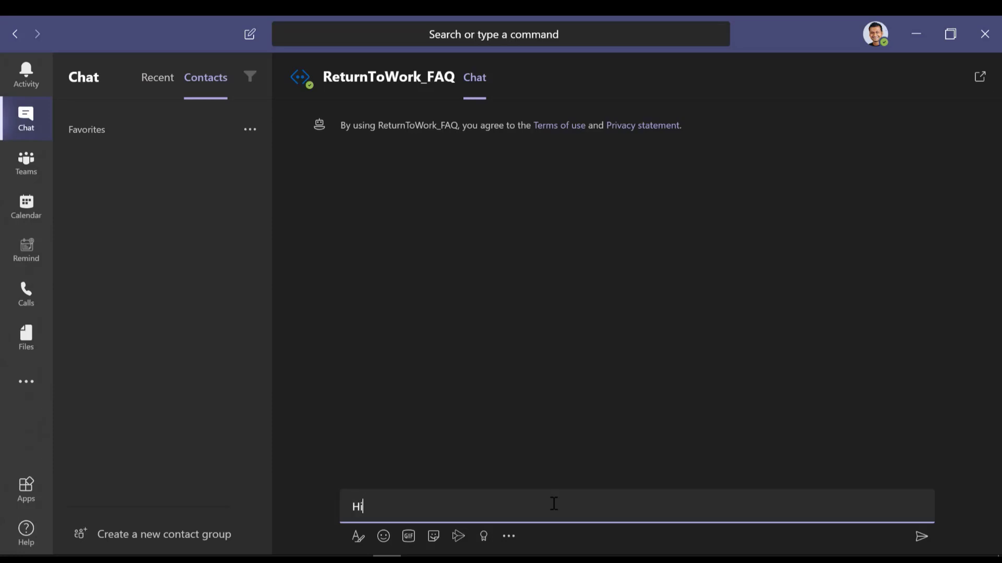
key("Return")
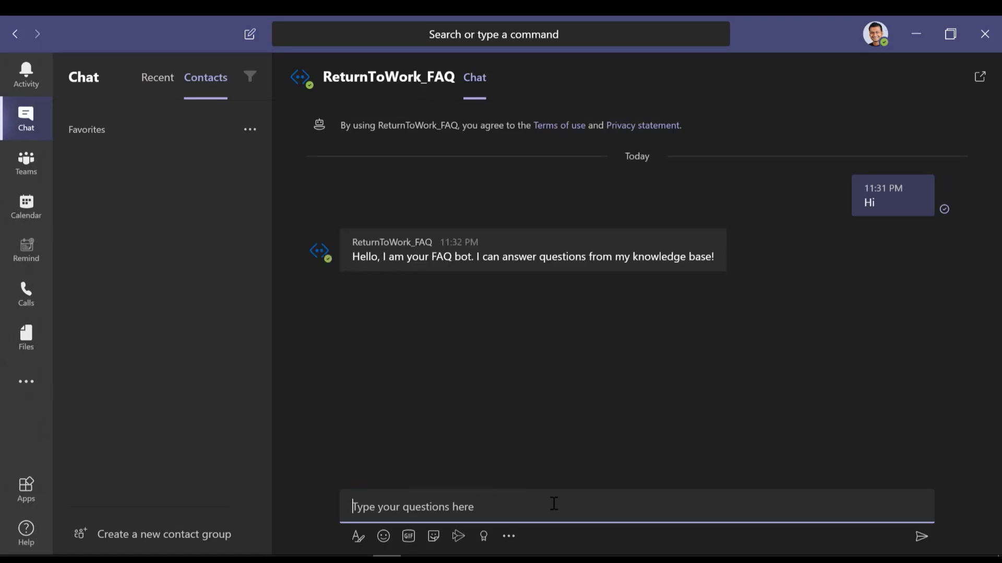
Ask the bot "Can I work from Home?" in the Teams chat.
type("Can")
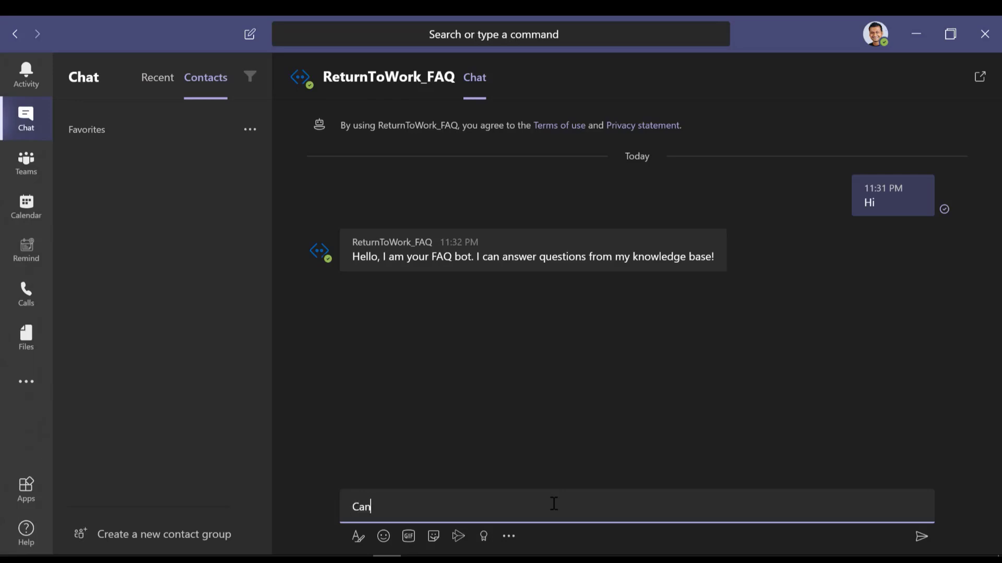
type(" I work from Home?")
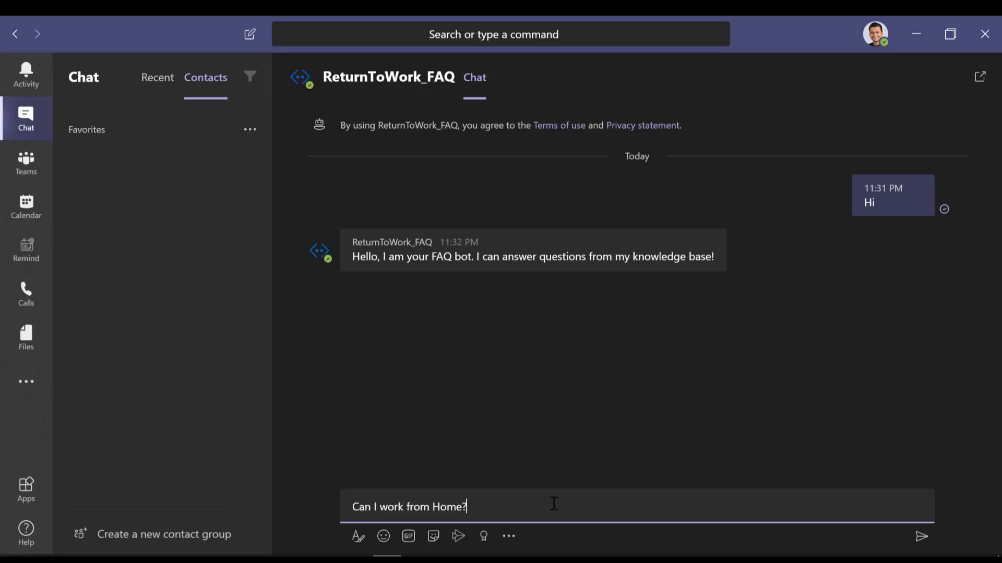
key("Return")
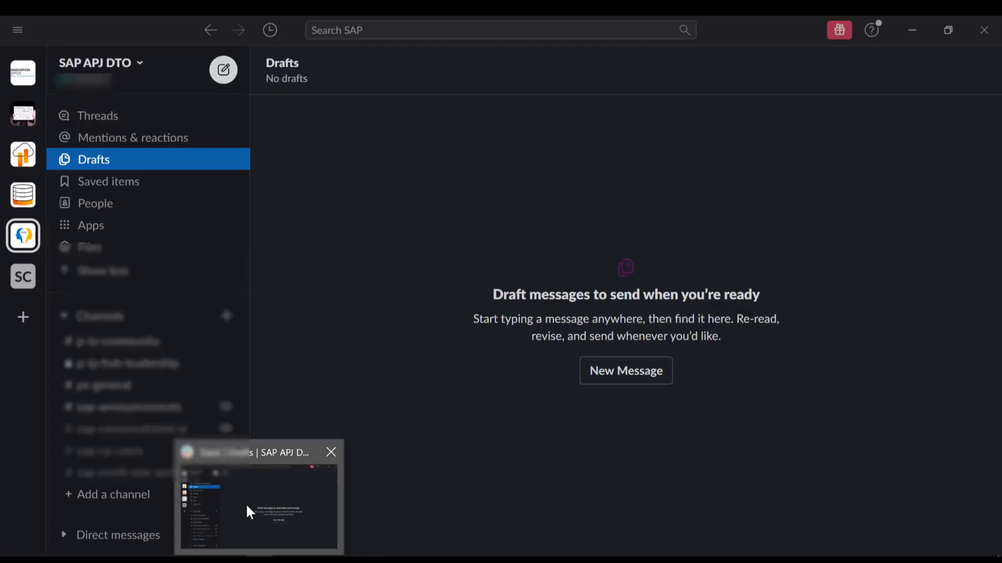
Switch to Slack and open the Return To Work app from the SAP APJ DTO workspace's apps.
left_click(246, 503)
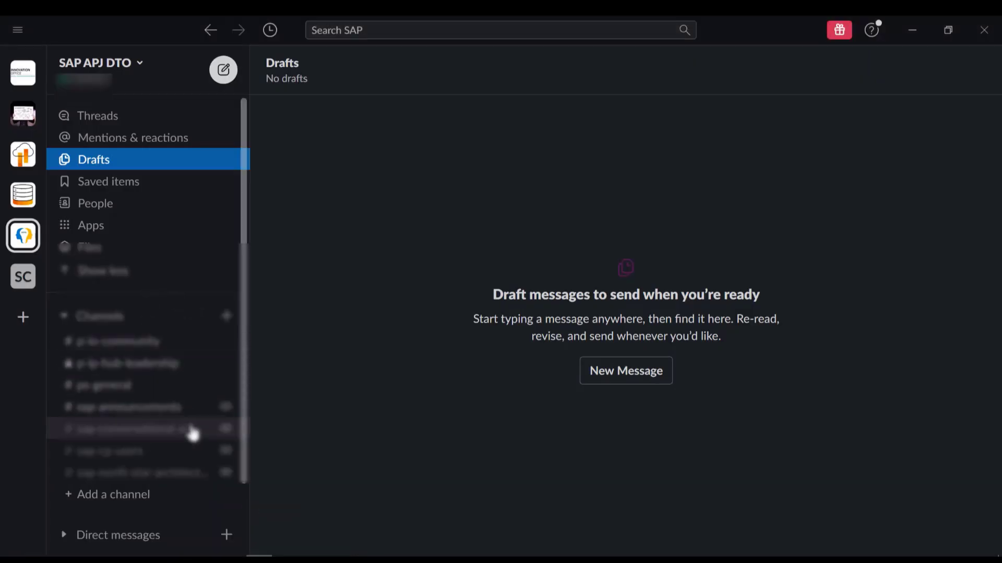
scroll(183, 364, "down", 2)
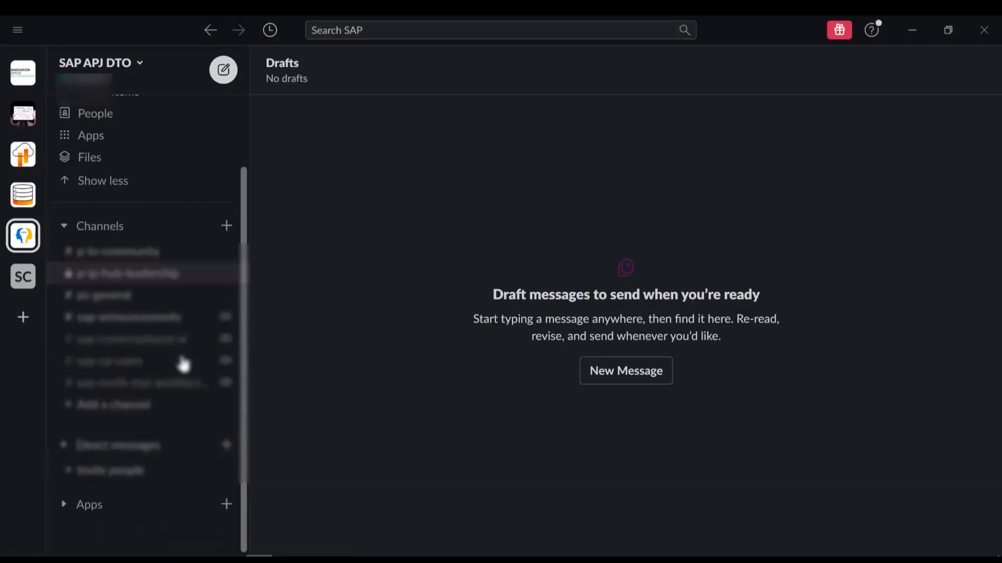
left_click(227, 505)
scroll(631, 360, "down", 2)
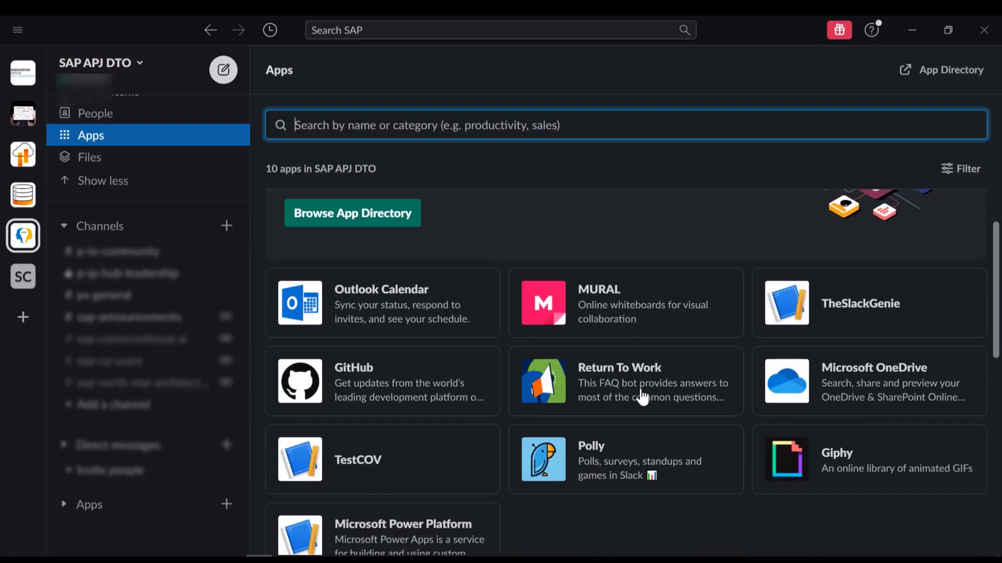
scroll(642, 397, "down", 2)
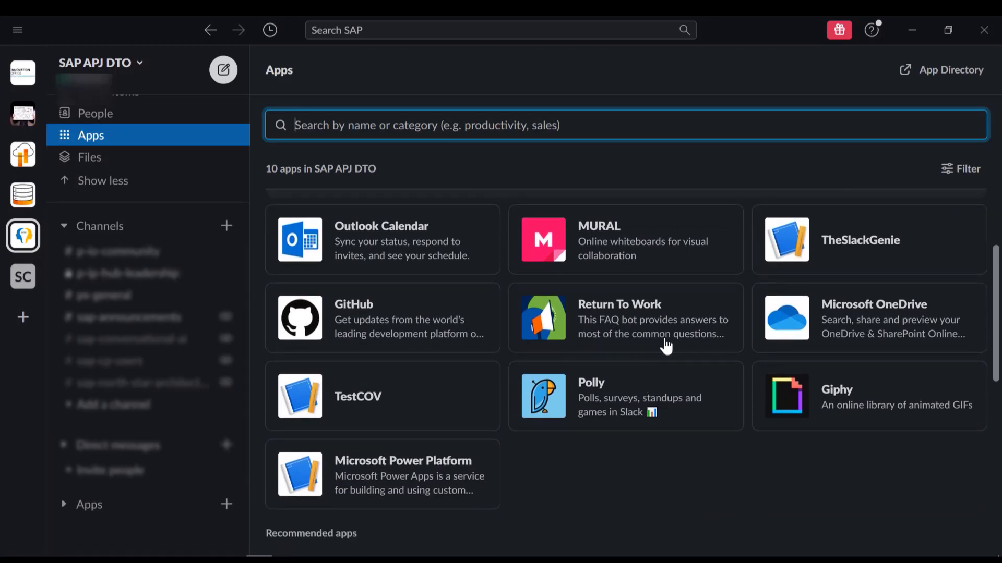
left_click(637, 328)
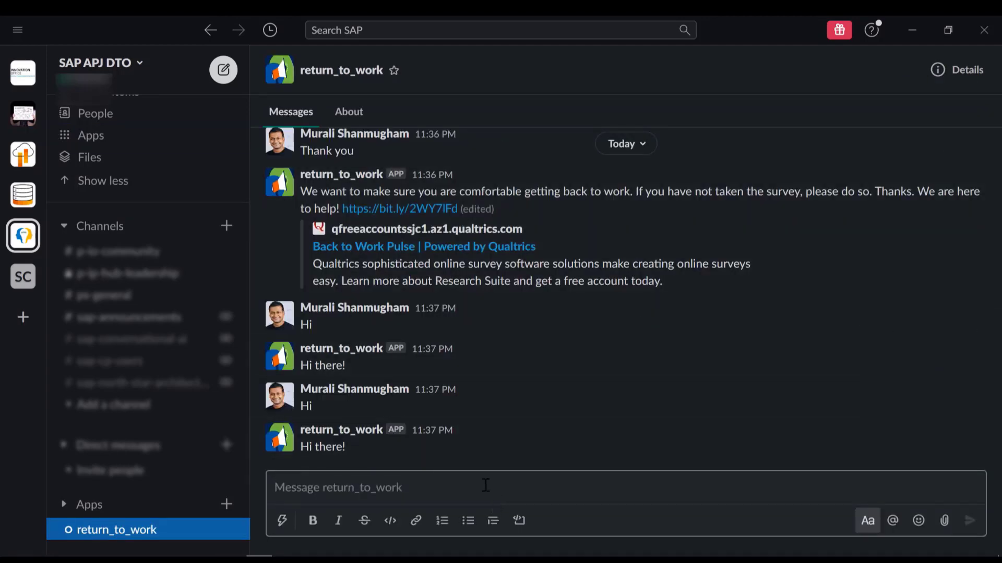
Send "Hi" to return_to_work in Slack, and ask it "Do I need to wear a face mask?".
type("Hi")
key("Return")
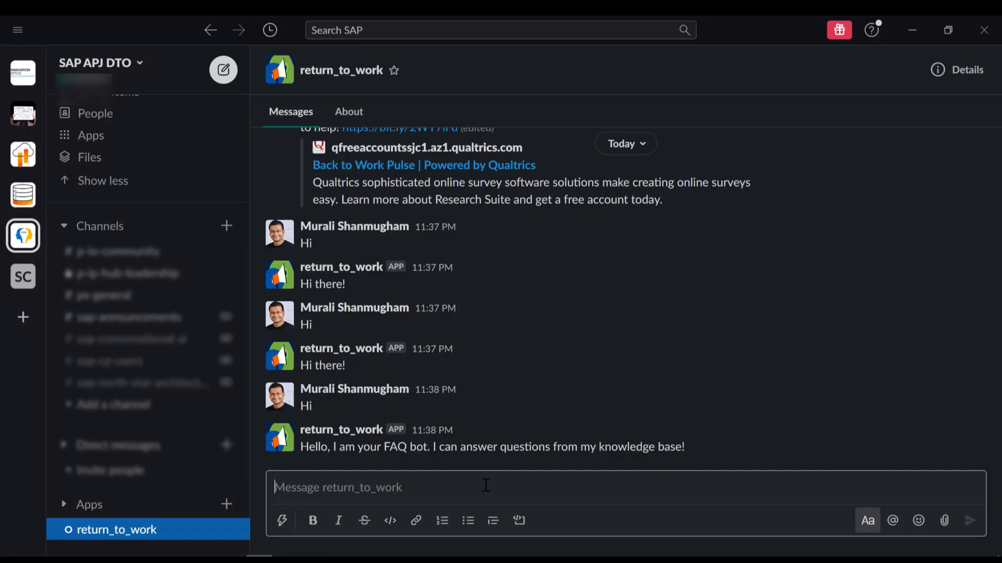
type("H")
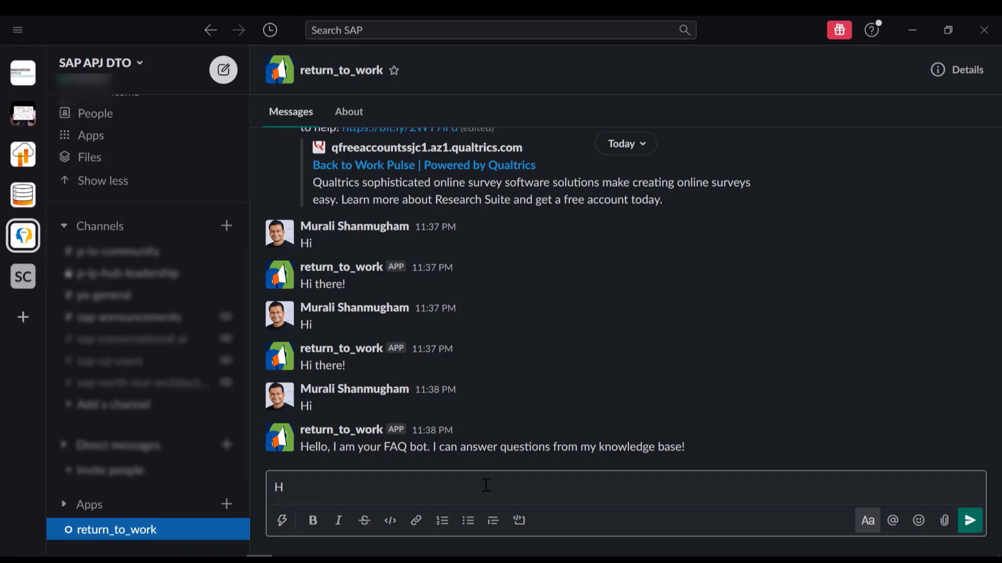
key("BackSpace")
type("Do I ")
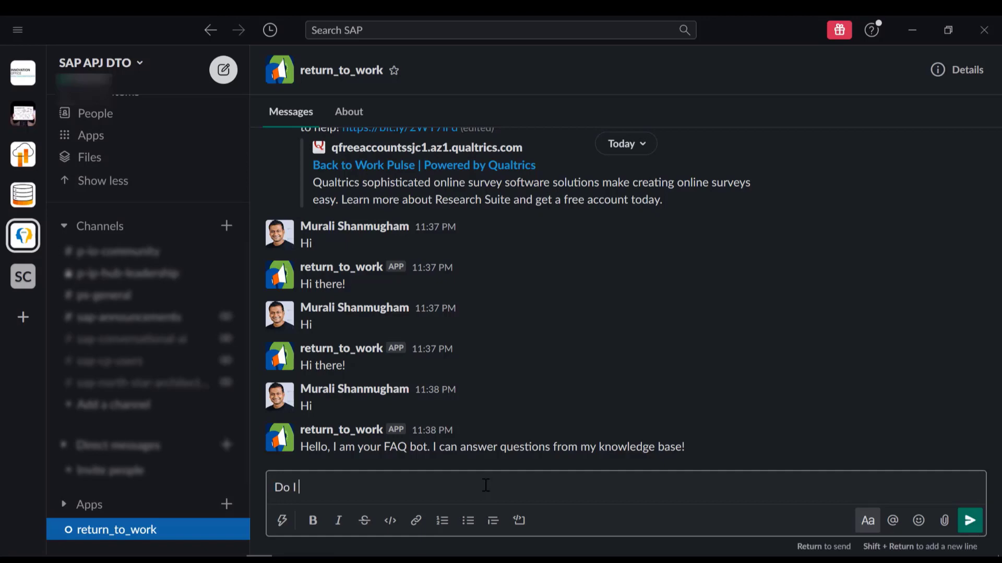
type("need to wear a face mas")
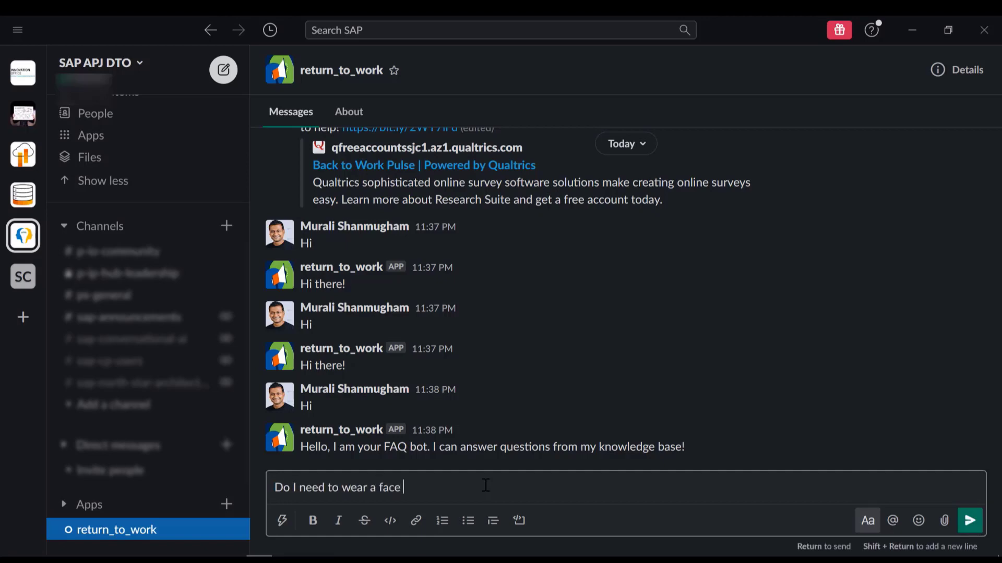
key("BackSpace")
type("sk?")
key("Return")
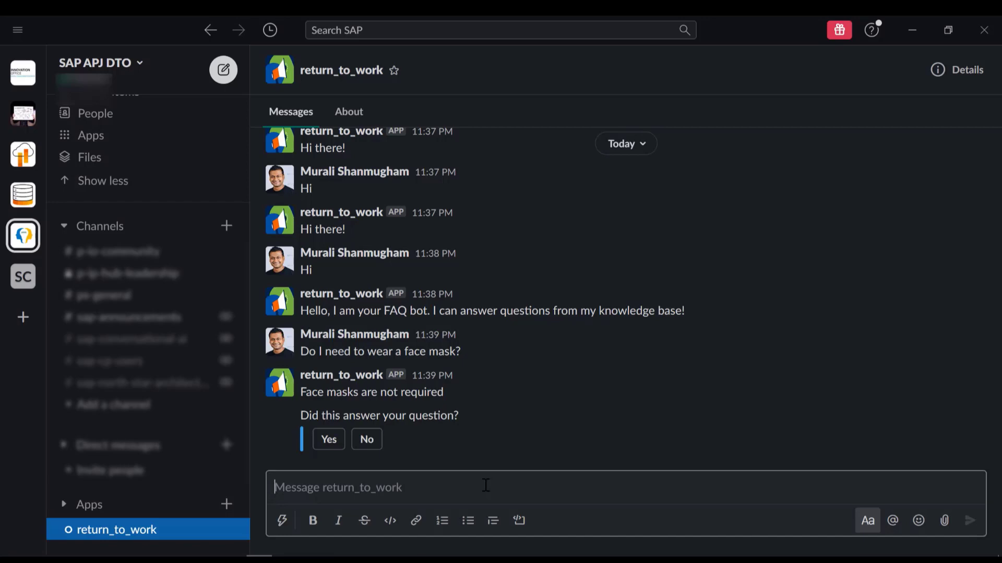
Answer Yes to the bot's feedback question, and show the iPhone's mirrored screen beside the Slack chat using Reflector 3.
left_click(323, 445)
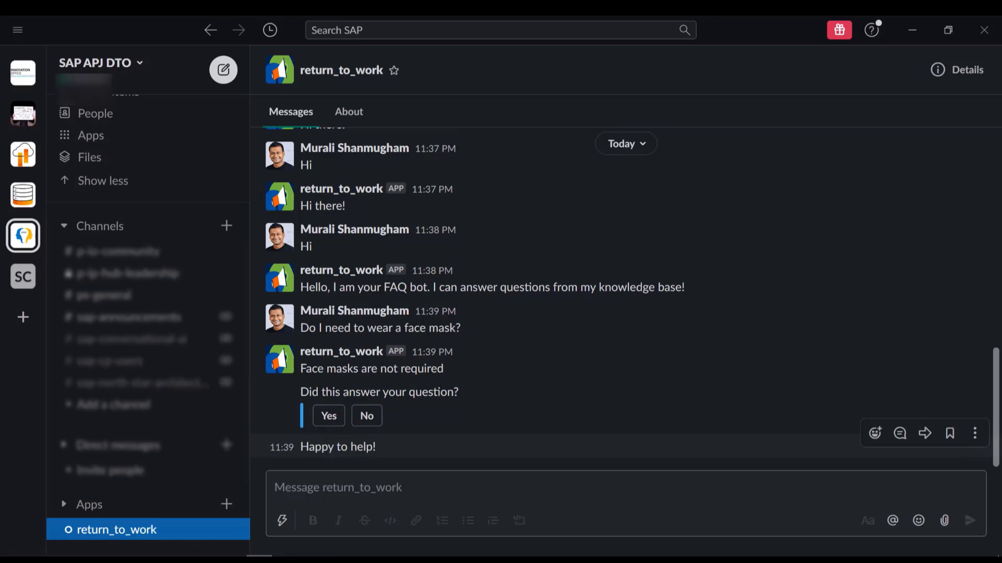
mouse_move(411, 560)
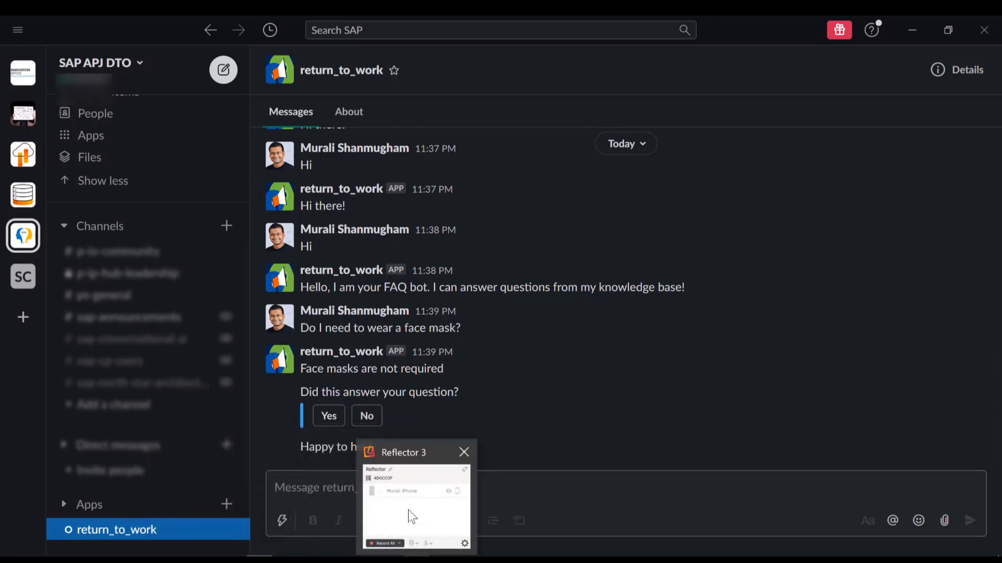
left_click(405, 500)
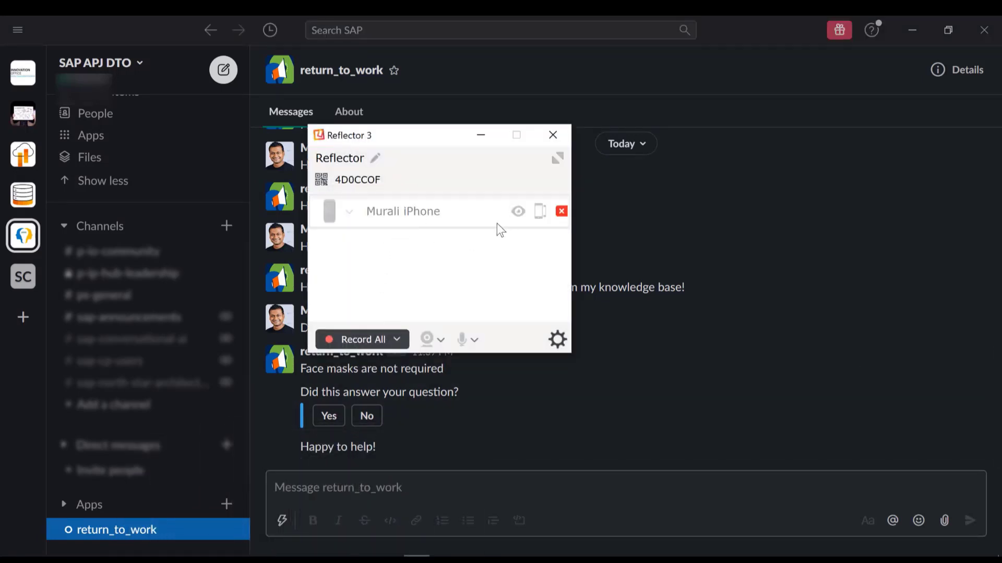
left_click(518, 210)
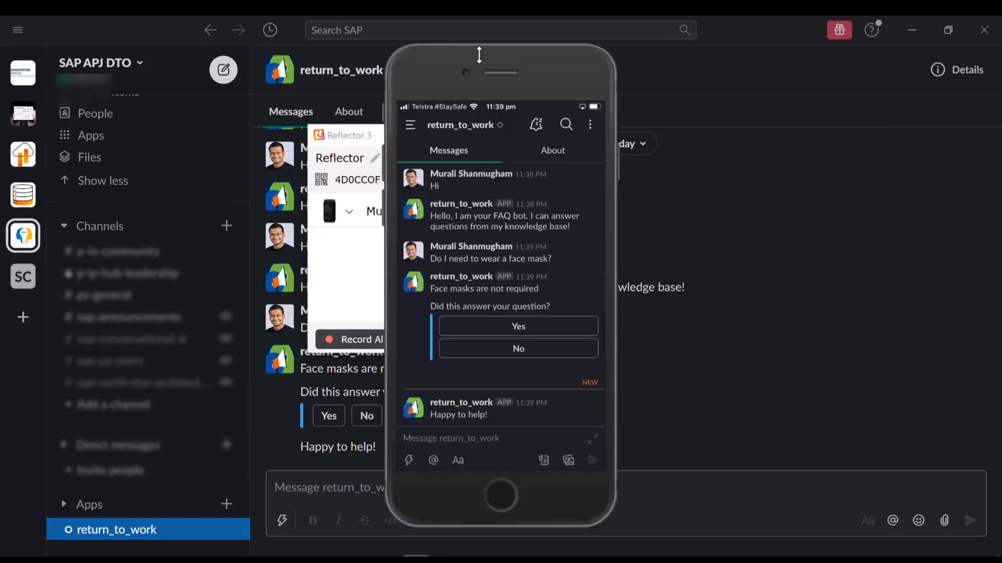
left_click_drag(483, 62, 741, 40)
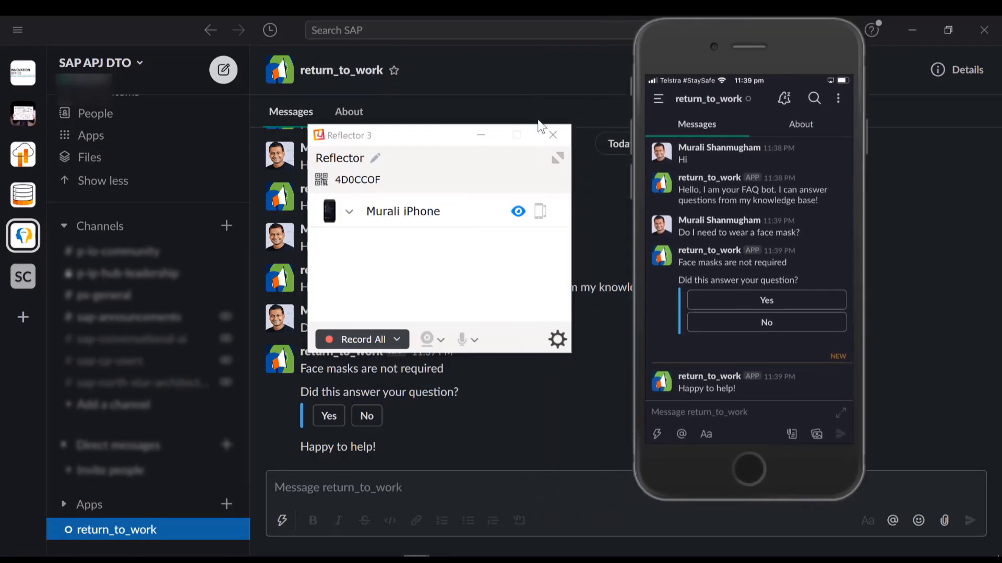
left_click(481, 135)
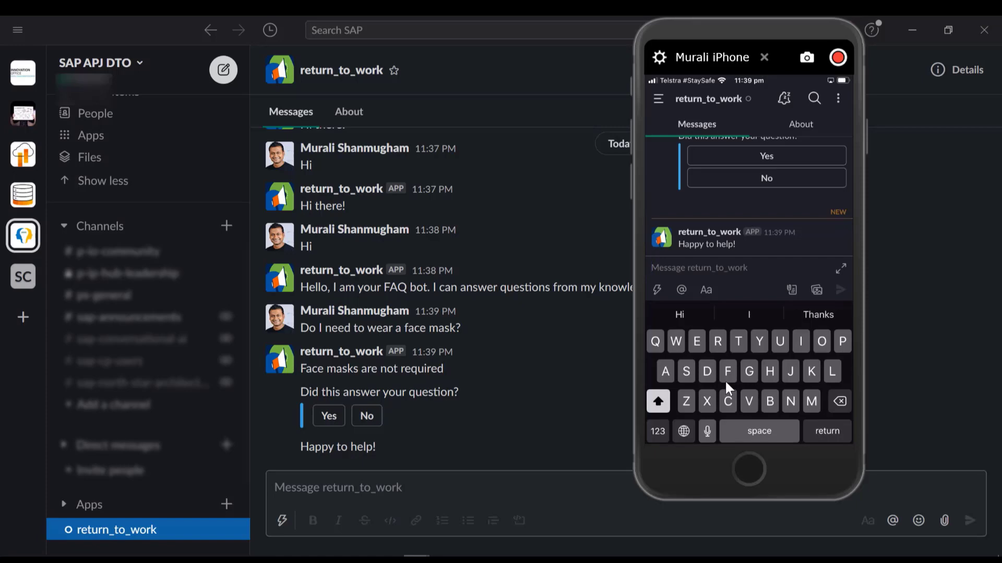
Send "Thank you" to return_to_work from Slack on the mirrored iPhone.
type("Th")
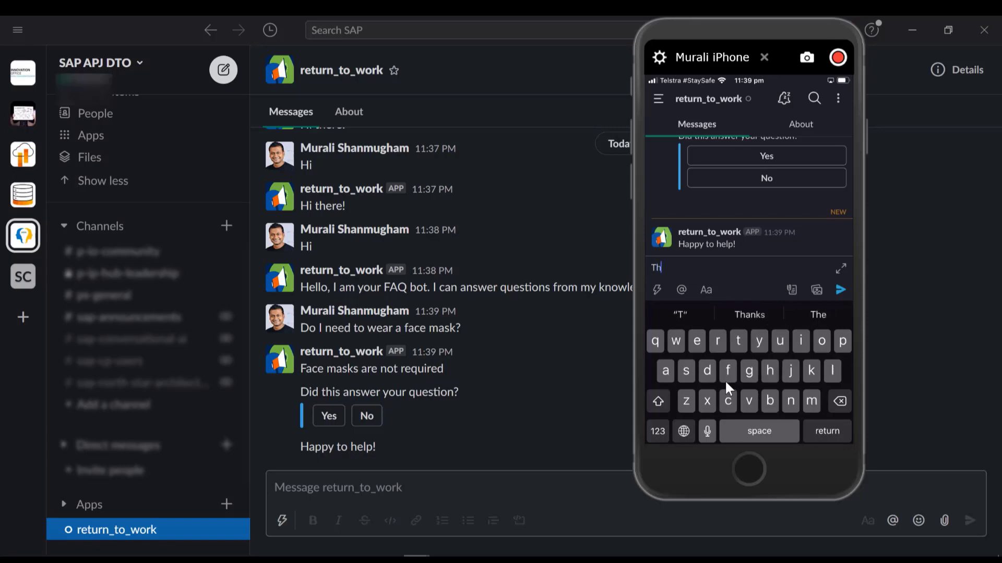
type("ank you")
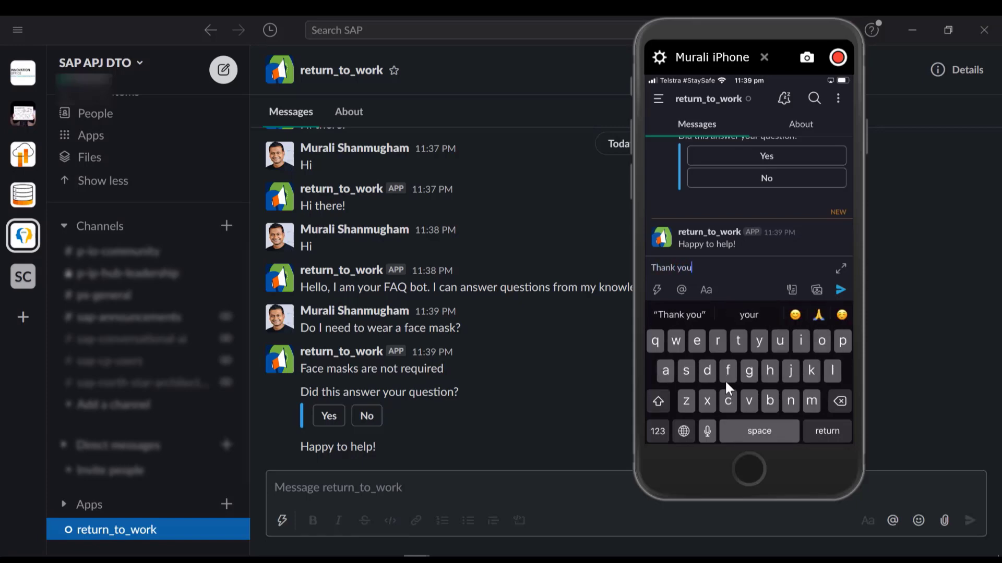
key("Return")
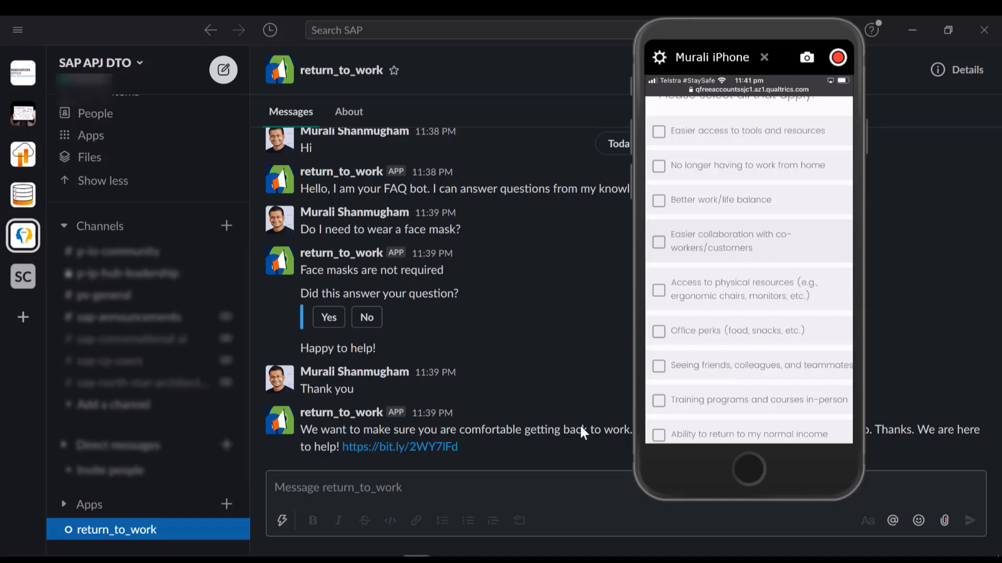
Hide the iPhone's mirrored screen in Reflector 3 and minimize the Reflector window.
mouse_move(416, 559)
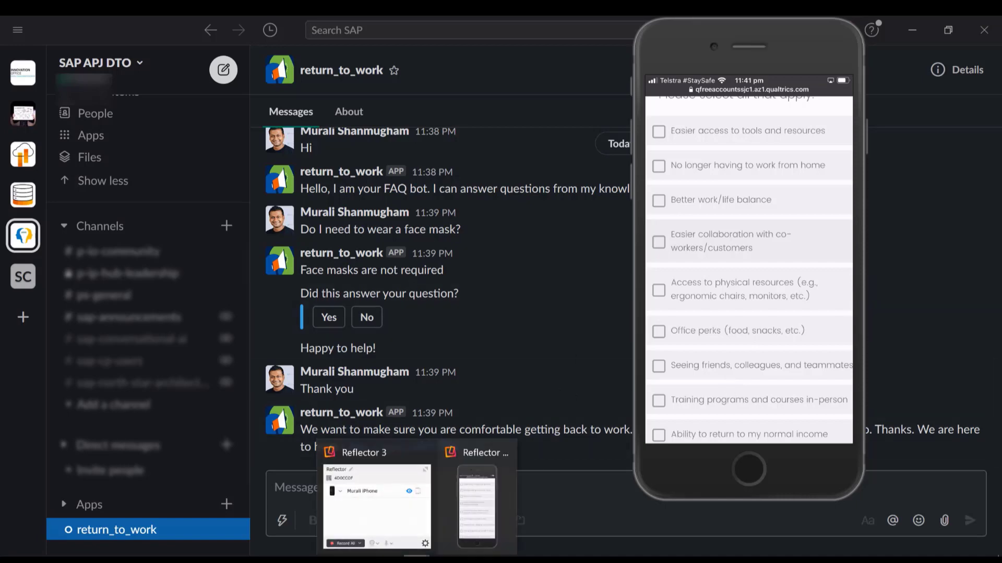
left_click(411, 522)
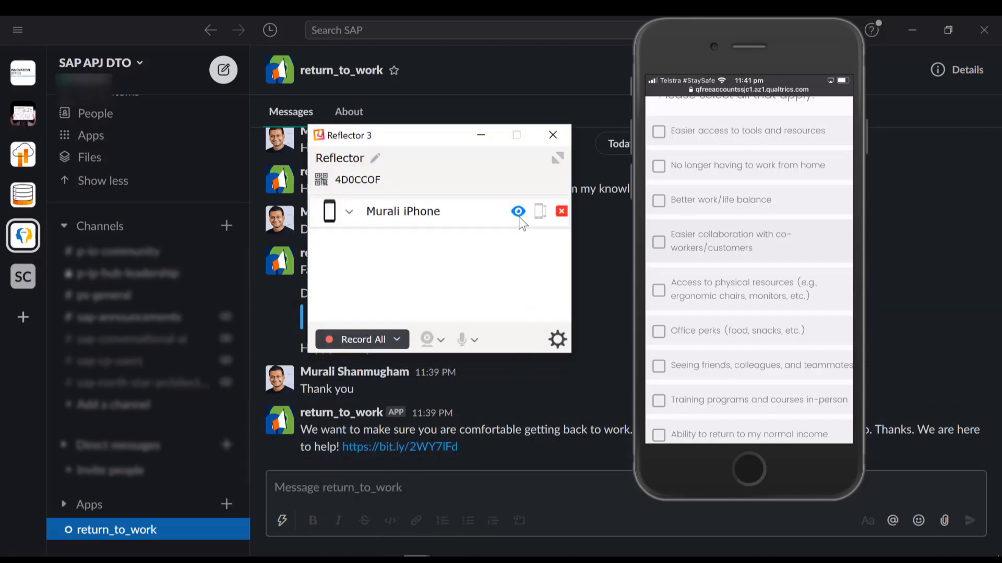
left_click(518, 211)
left_click(480, 135)
Switch to Firefox and bring up the Qualtrics My Projects page.
mouse_move(222, 558)
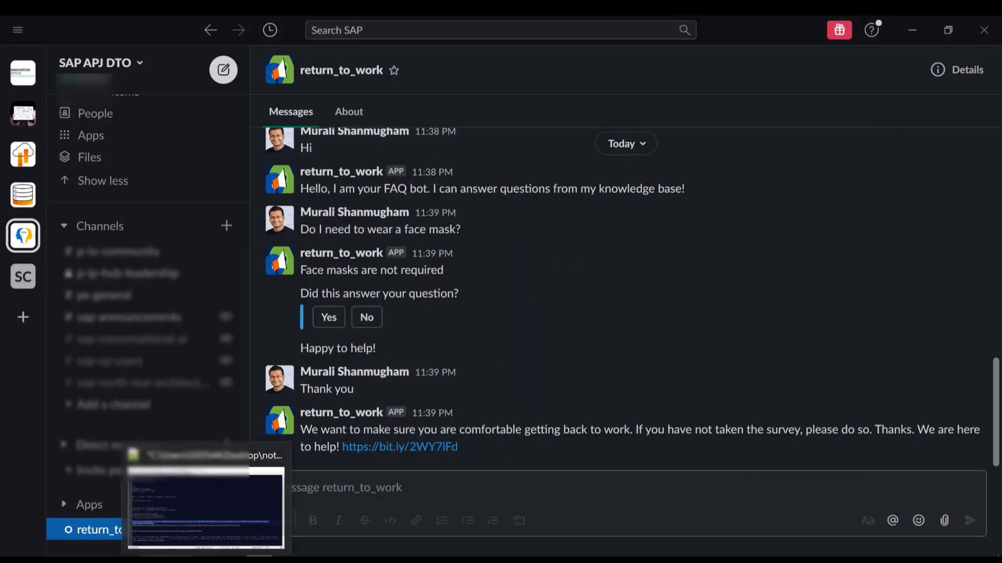
mouse_move(157, 559)
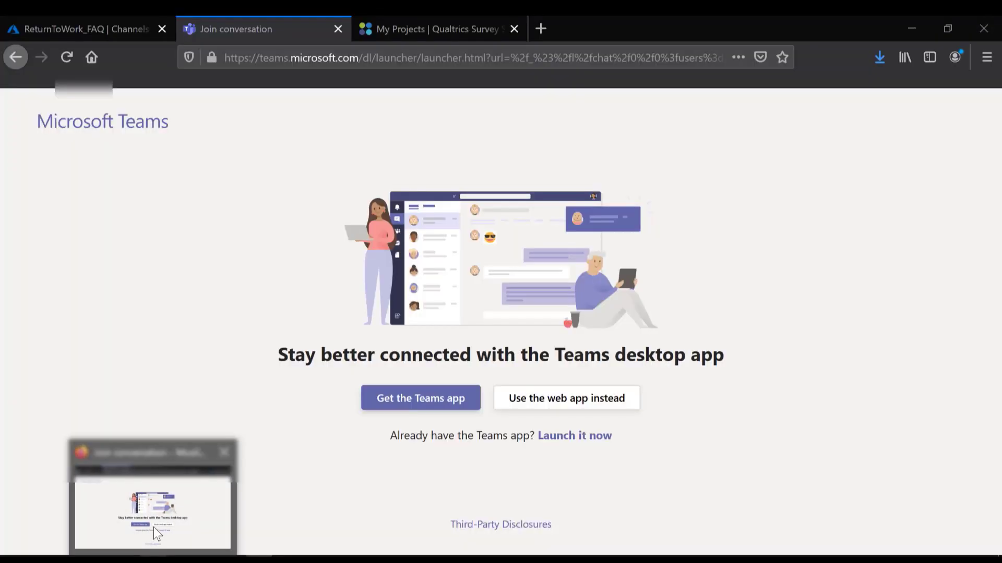
left_click(154, 526)
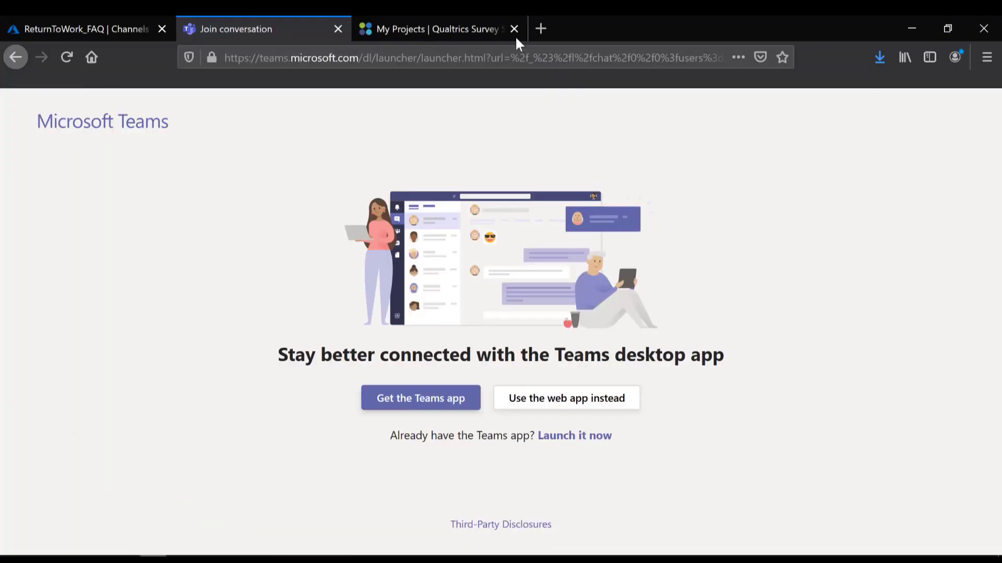
left_click(428, 30)
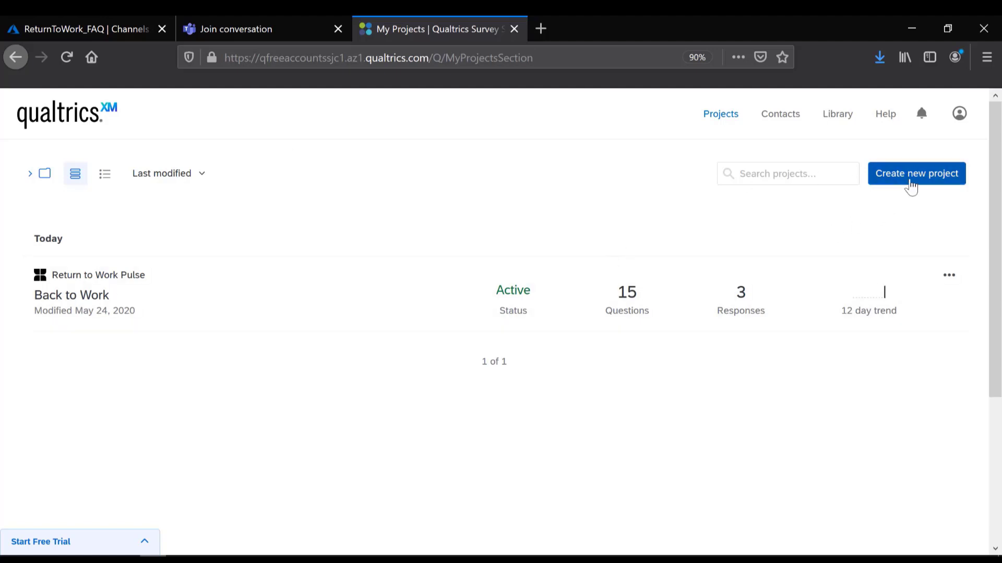
Start a new Qualtrics project to look through the COVID-19 XM Solutions templates, and close the catalogue without creating one.
left_click(909, 181)
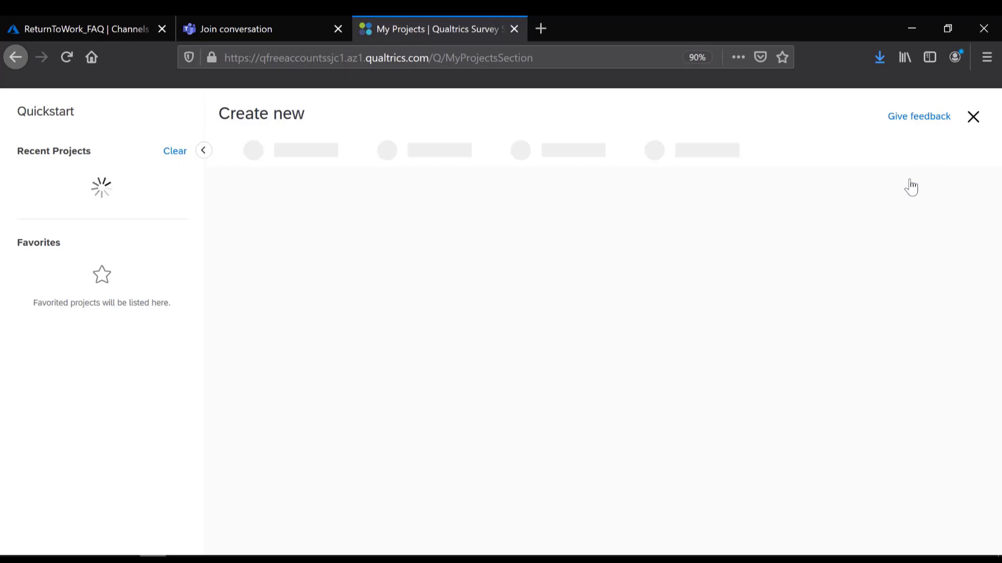
scroll(798, 319, "down", 2)
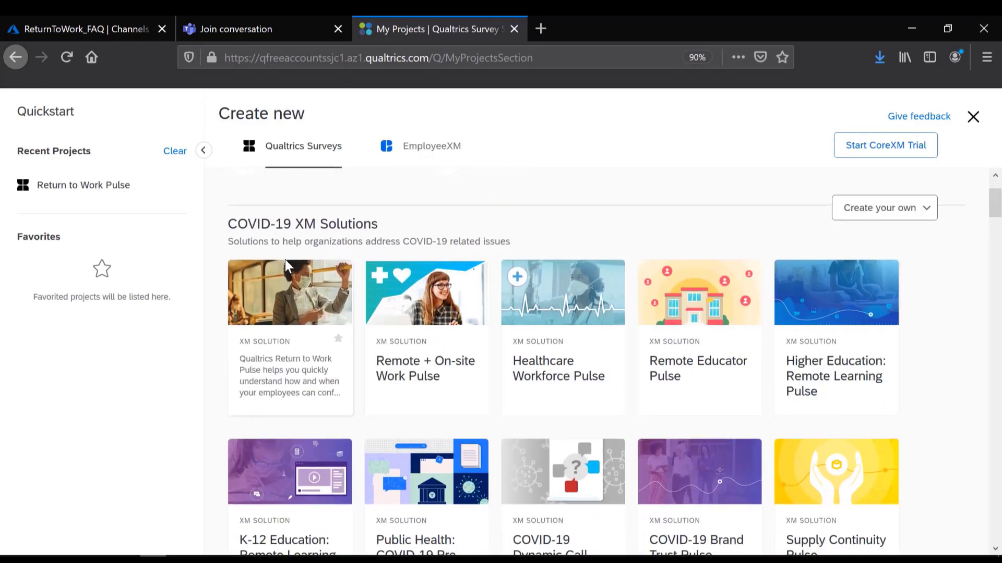
scroll(474, 311, "down", 2)
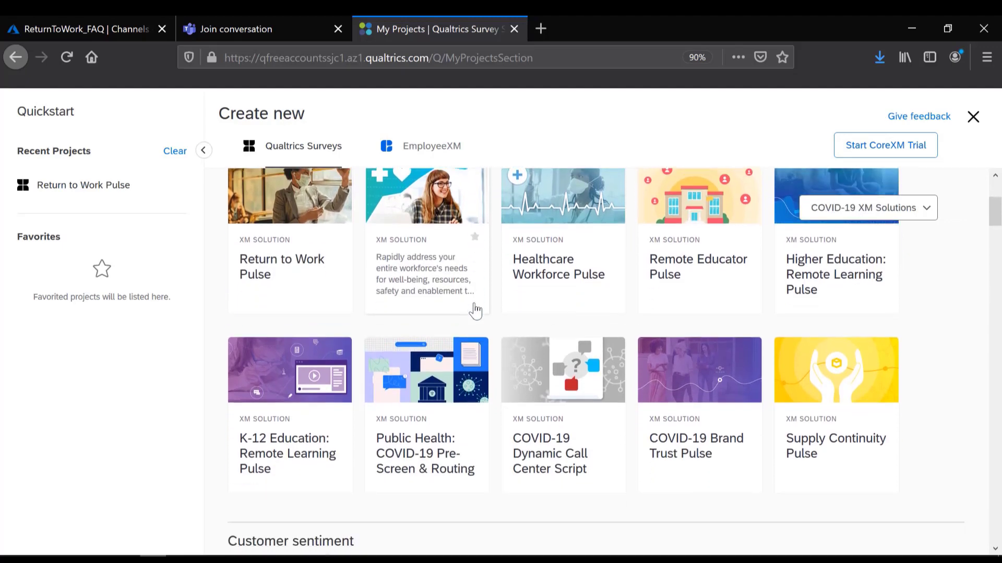
scroll(475, 311, "up", 1)
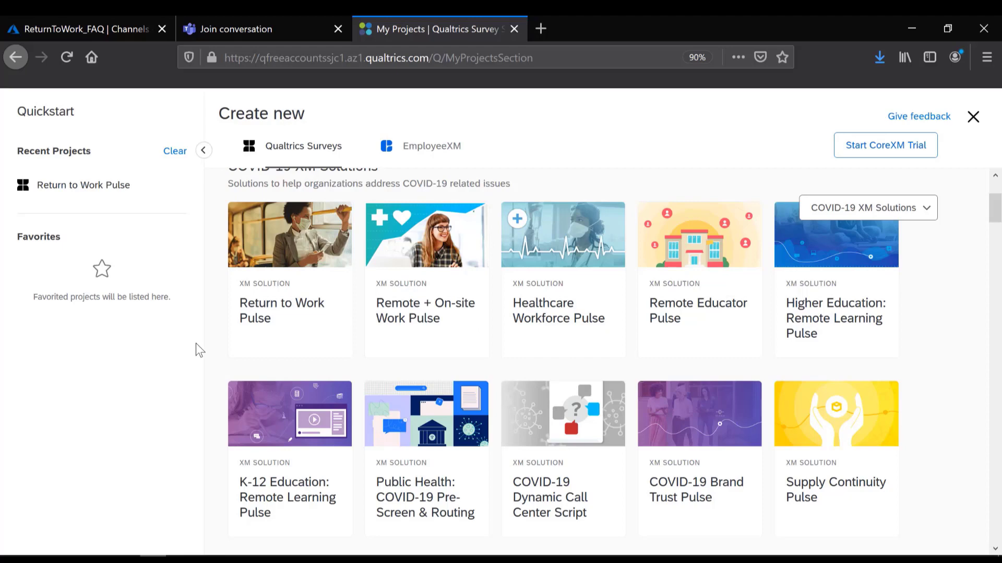
left_click(972, 116)
Open the Back to Work project's survey and review its questions on comfort and concerns about returning to work.
left_click(85, 312)
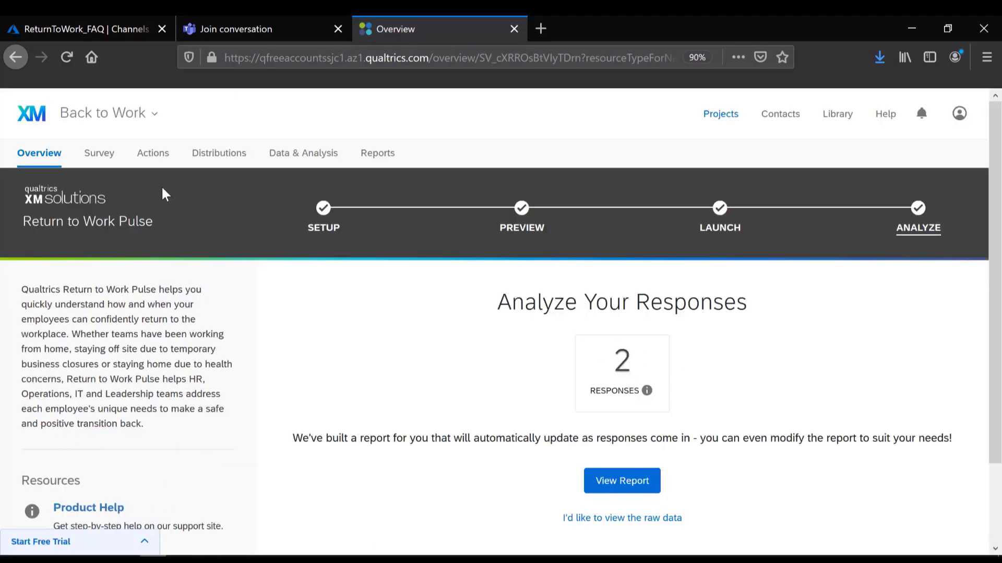
left_click(107, 159)
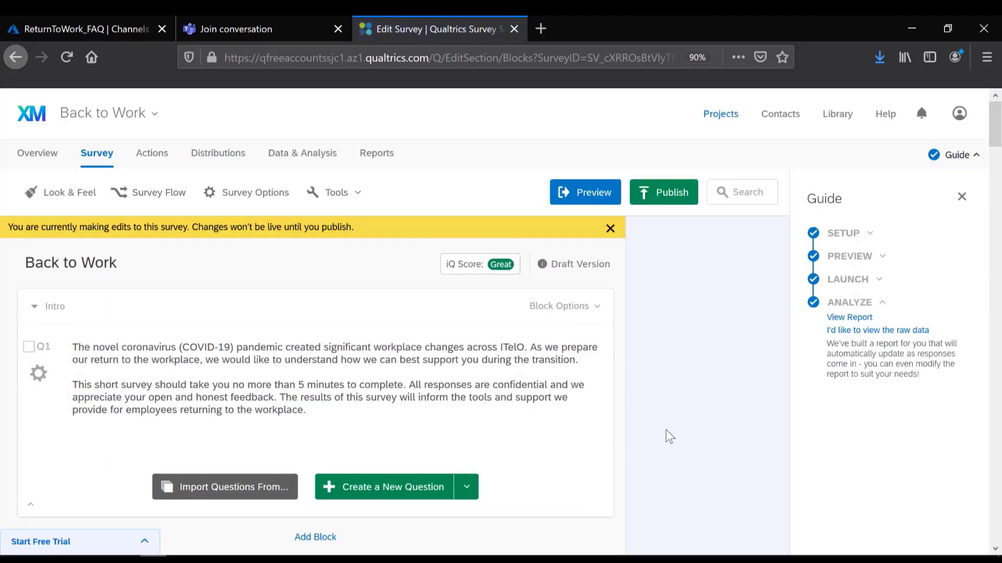
scroll(666, 437, "down", 3)
scroll(665, 430, "down", 3)
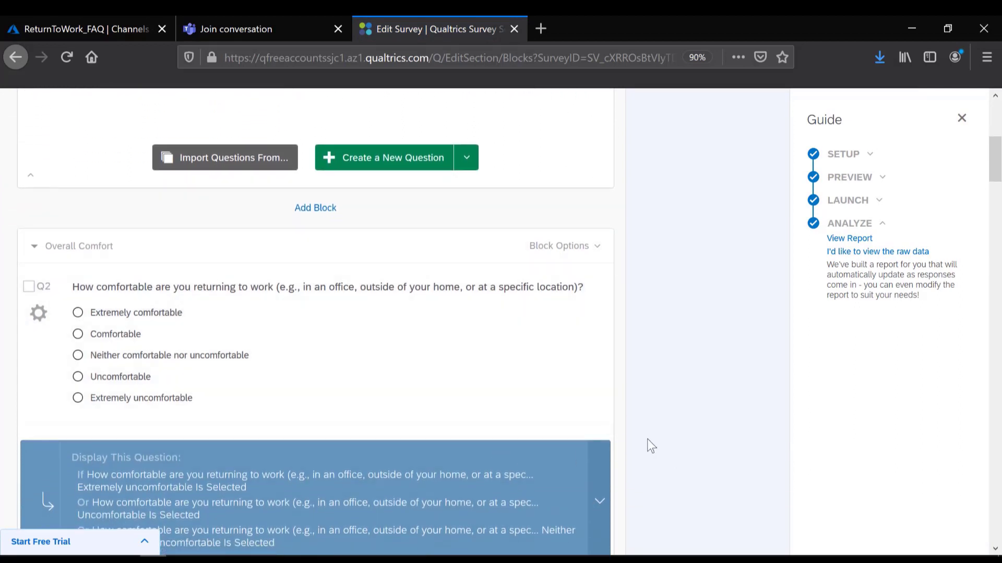
scroll(647, 439, "down", 2)
scroll(647, 439, "down", 7)
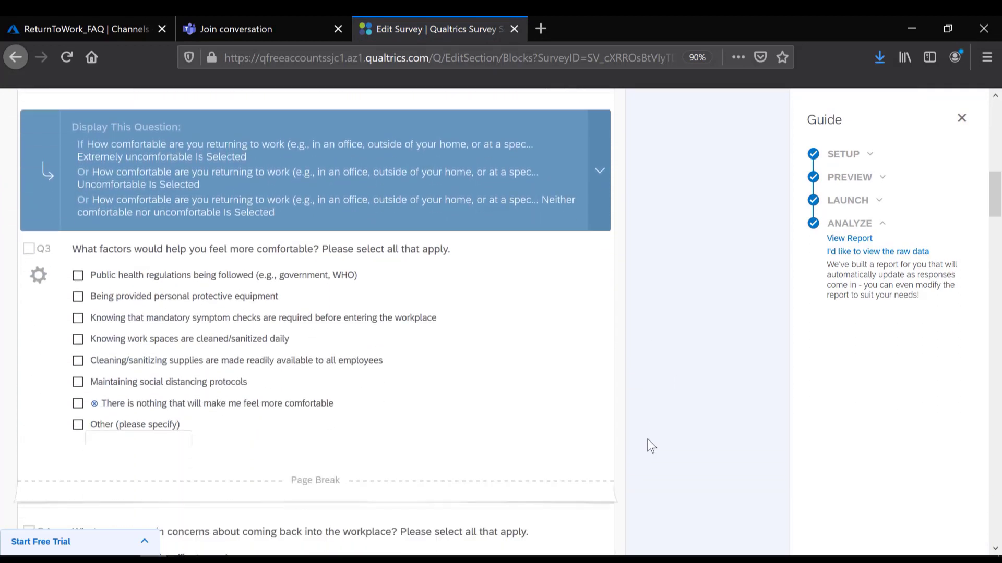
scroll(647, 439, "down", 3)
scroll(647, 439, "up", 15)
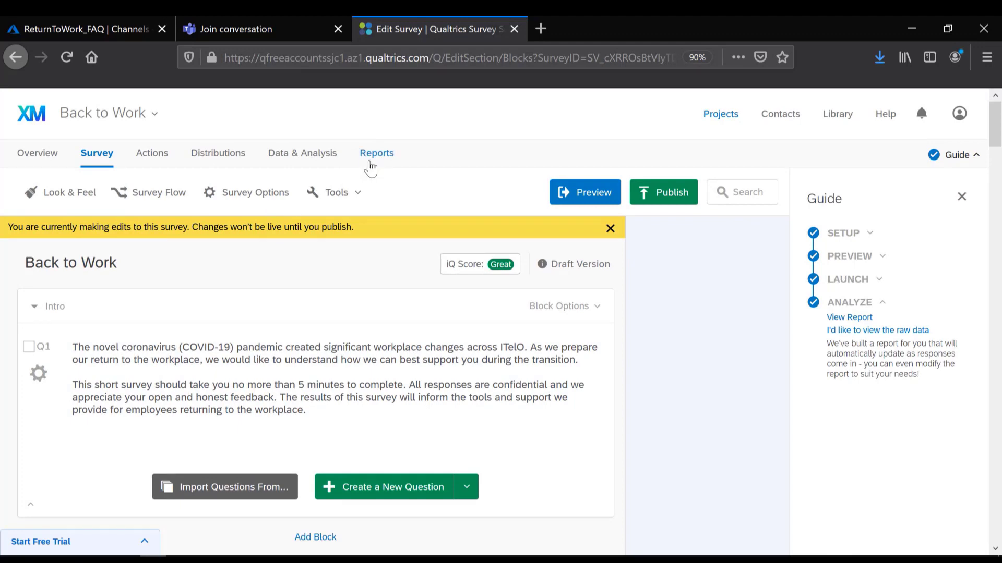
View the Back to Work survey's report results, examining the Q2 chart on comfort returning to work.
left_click(369, 163)
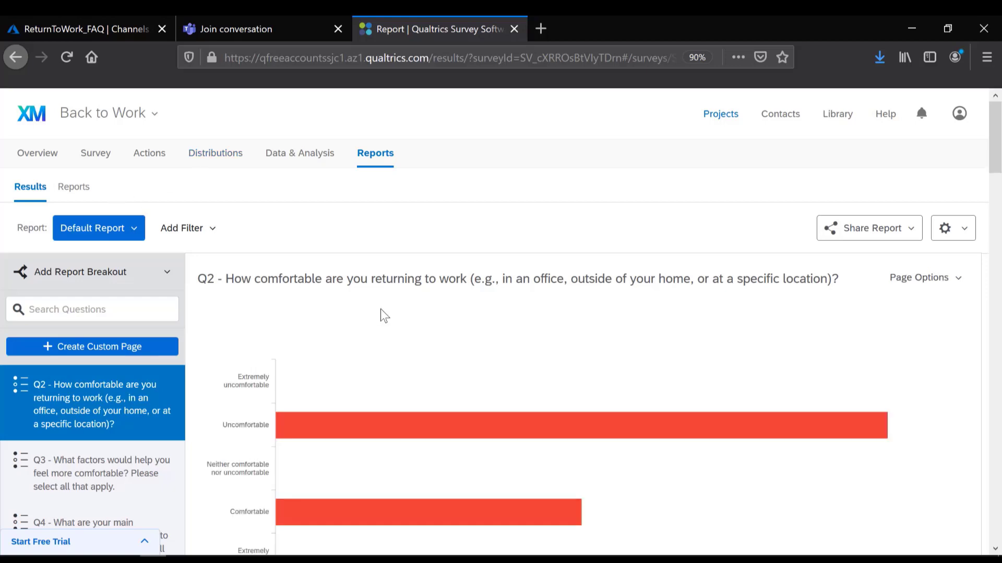
scroll(381, 309, "down", 1)
scroll(380, 313, "down", 3)
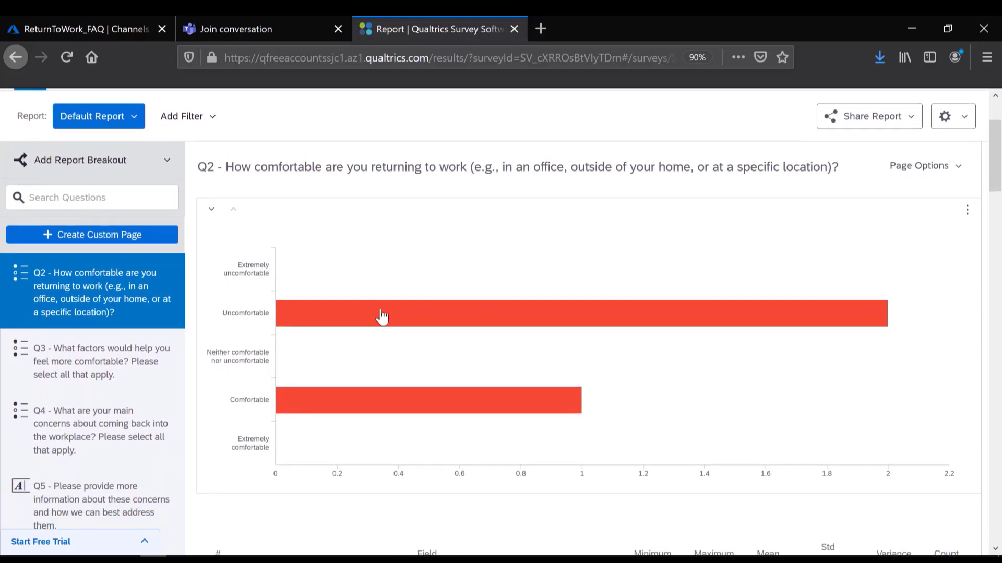
left_click(380, 315)
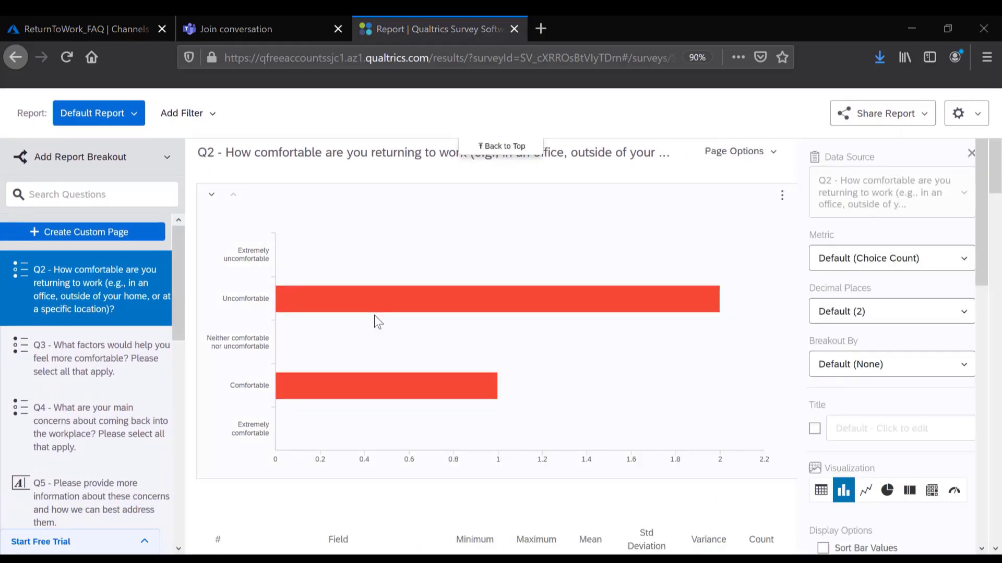
scroll(343, 264, "up", 4)
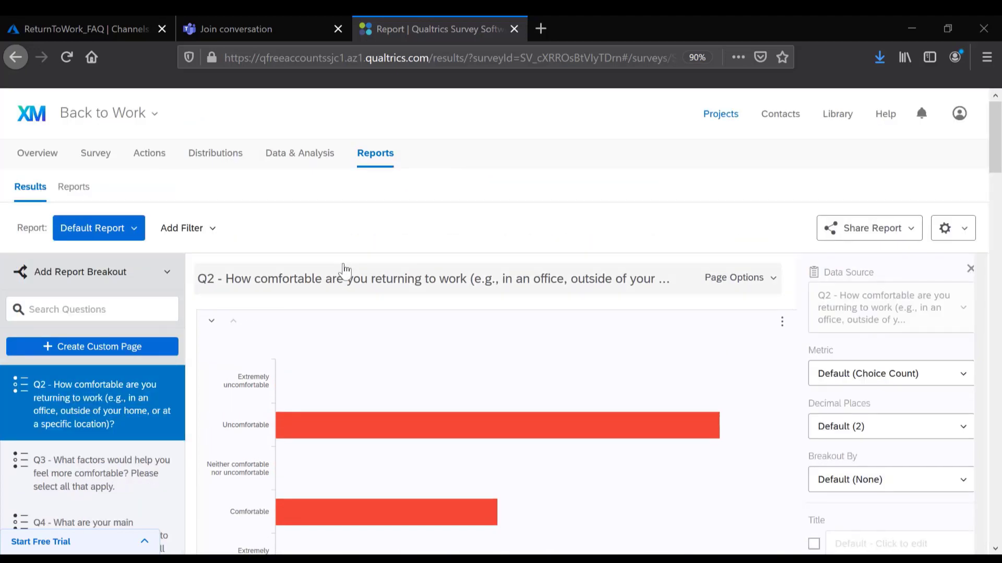
Open the Return to Work Pulse Report and show its sharing options.
left_click(85, 193)
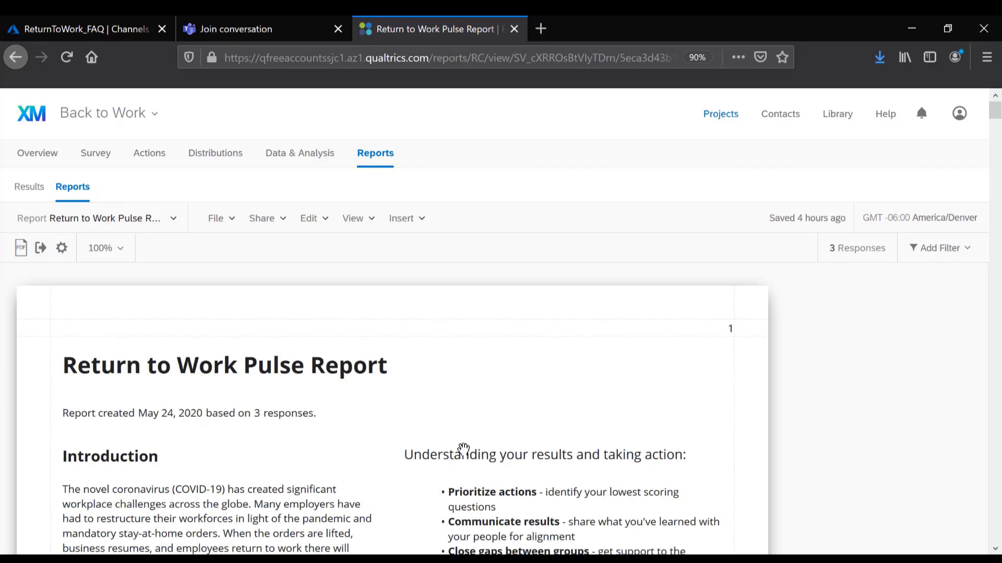
scroll(463, 448, "down", 5)
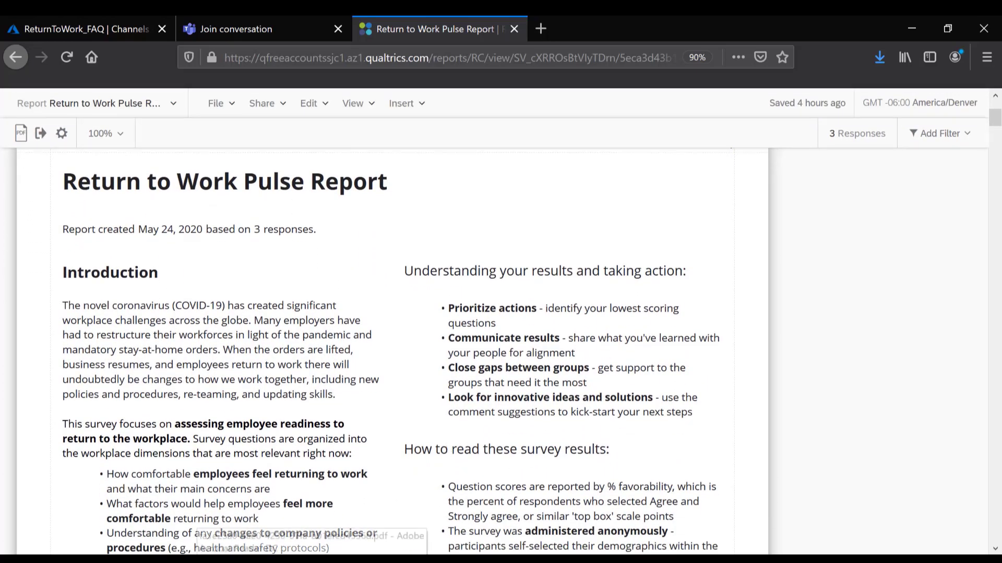
left_click(285, 115)
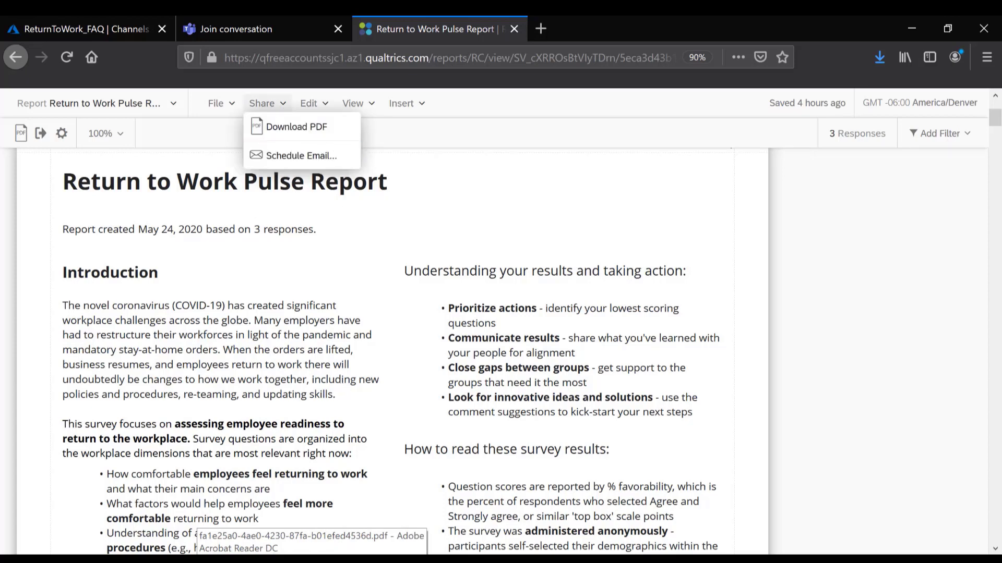
Switch to Adobe Acrobat Reader and page through the Return to Work Pulse Report PDF to page 9, returning to page 1.
left_click(311, 543)
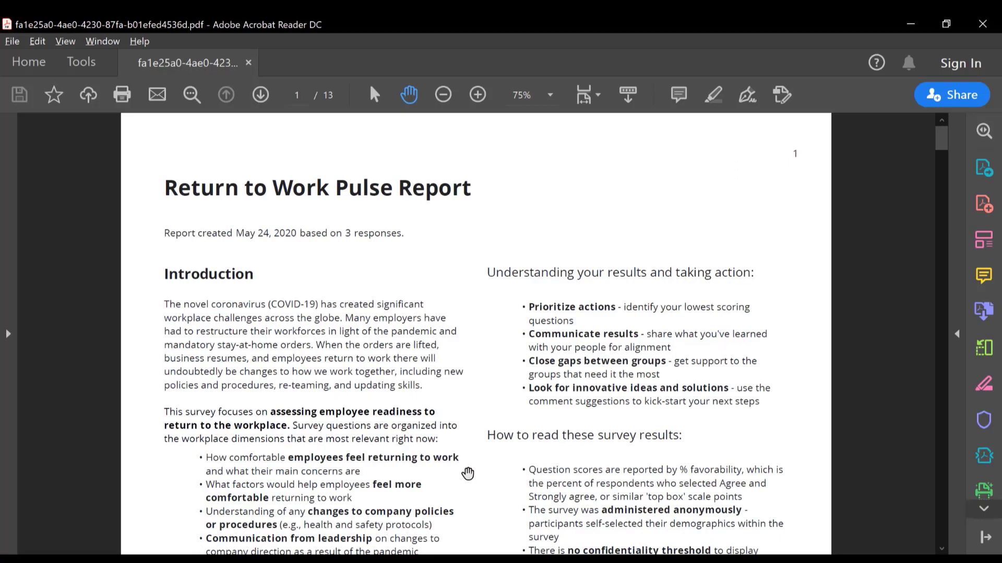
left_click(259, 97)
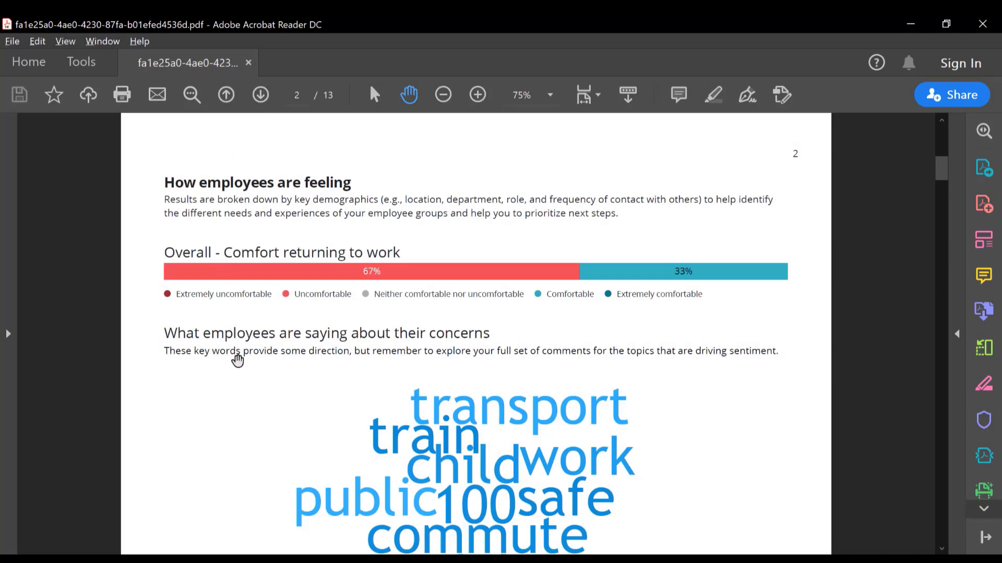
left_click(261, 96)
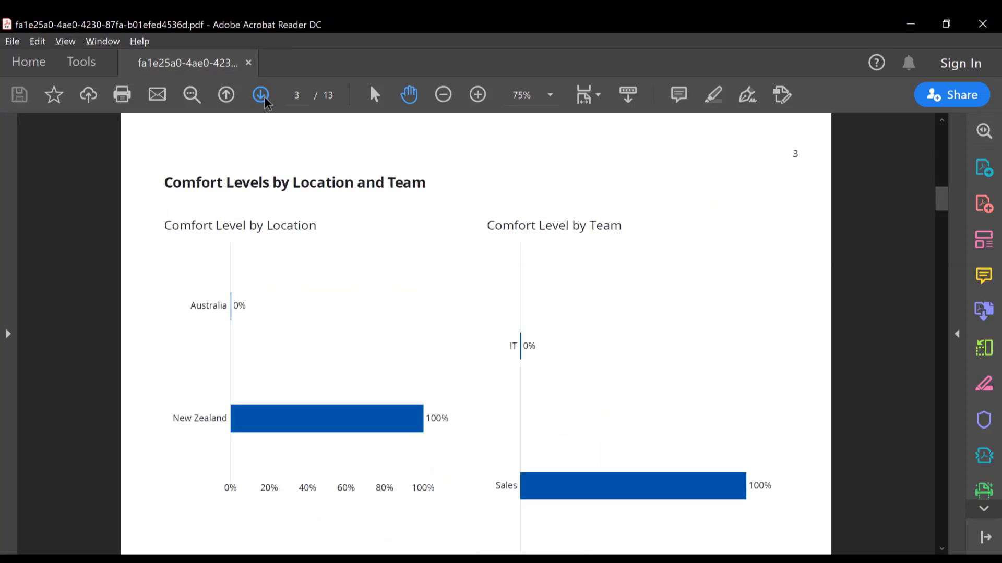
left_click(260, 96)
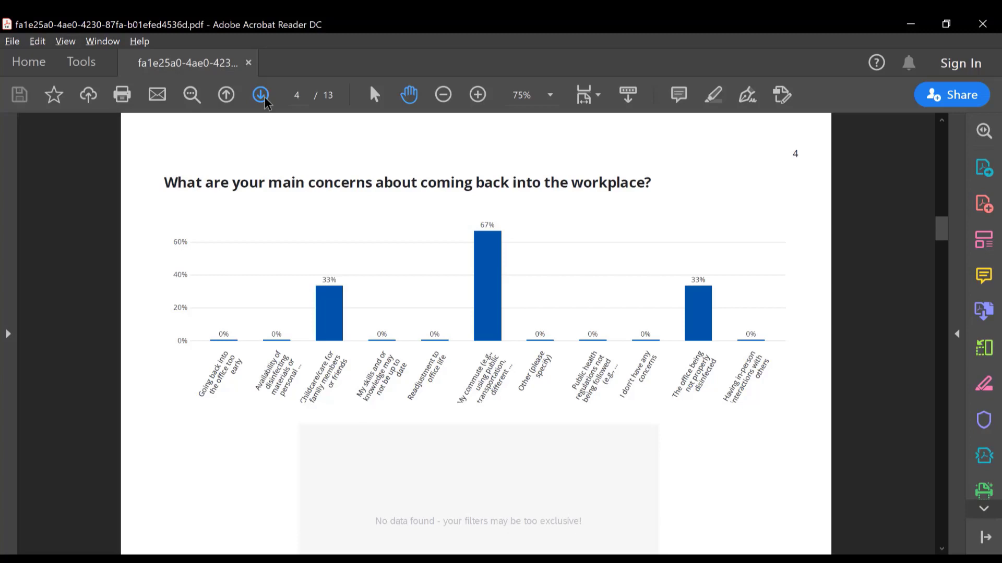
left_click(261, 96)
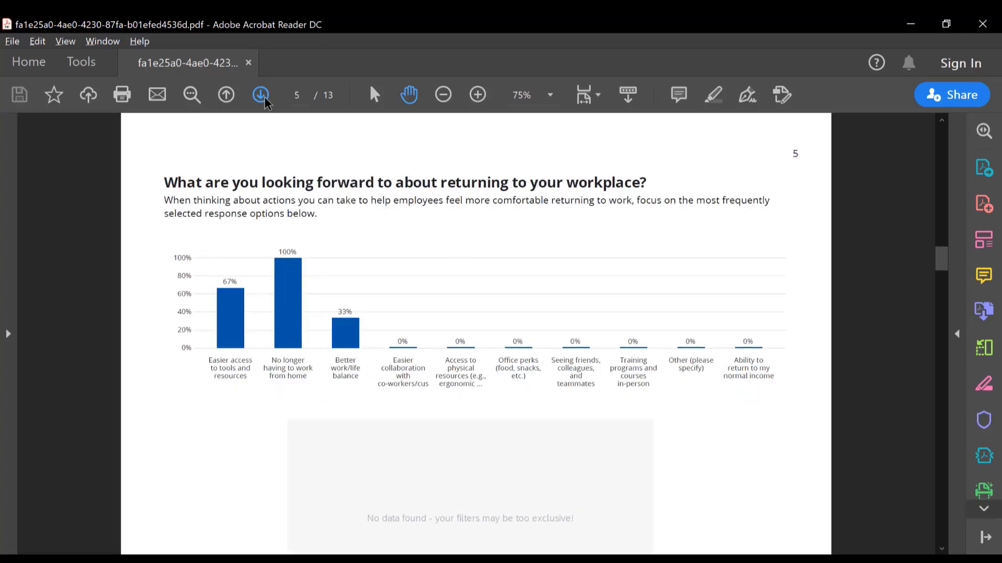
left_click(265, 97)
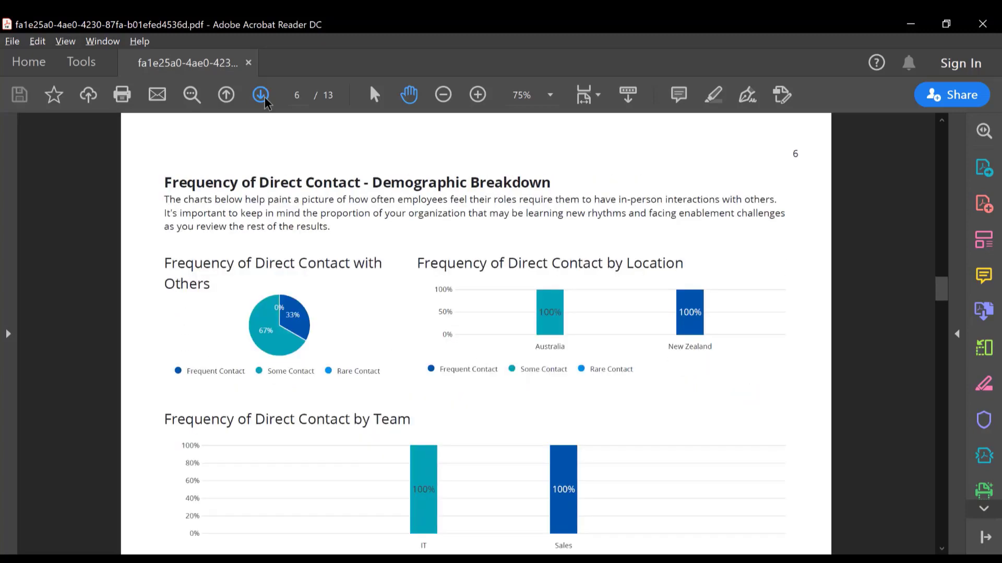
left_click(263, 97)
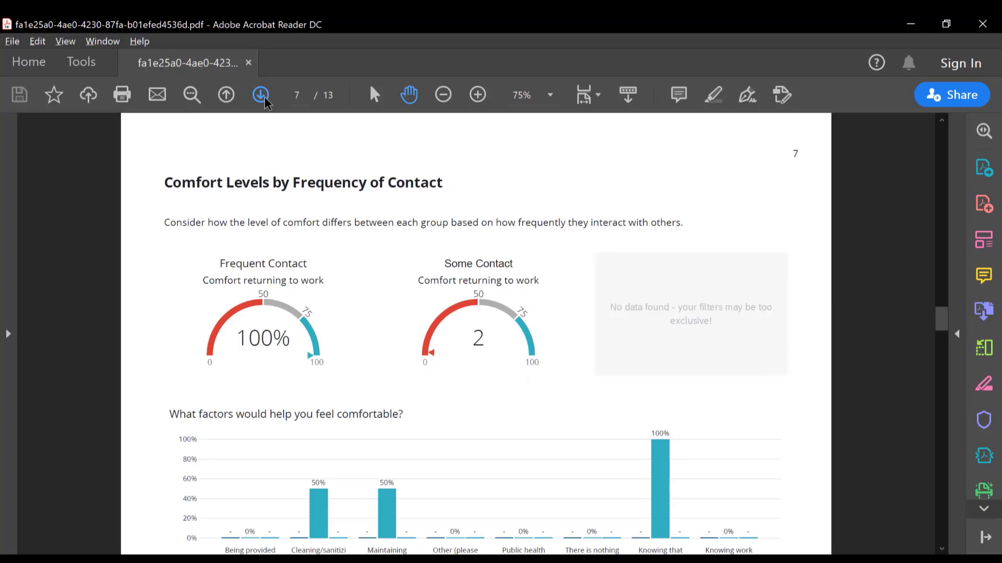
left_click(263, 97)
left_click(263, 97)
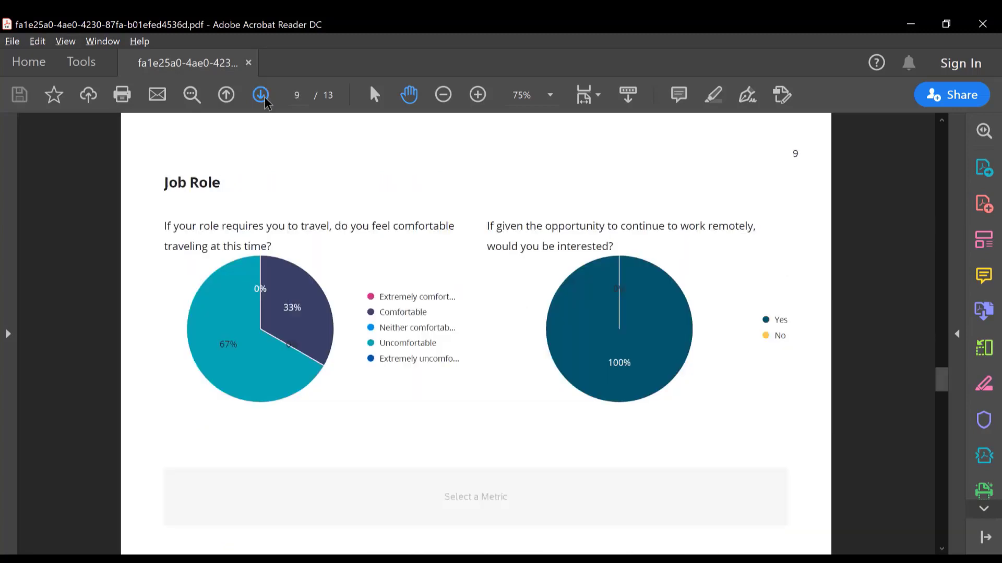
left_click_drag(941, 381, 947, 134)
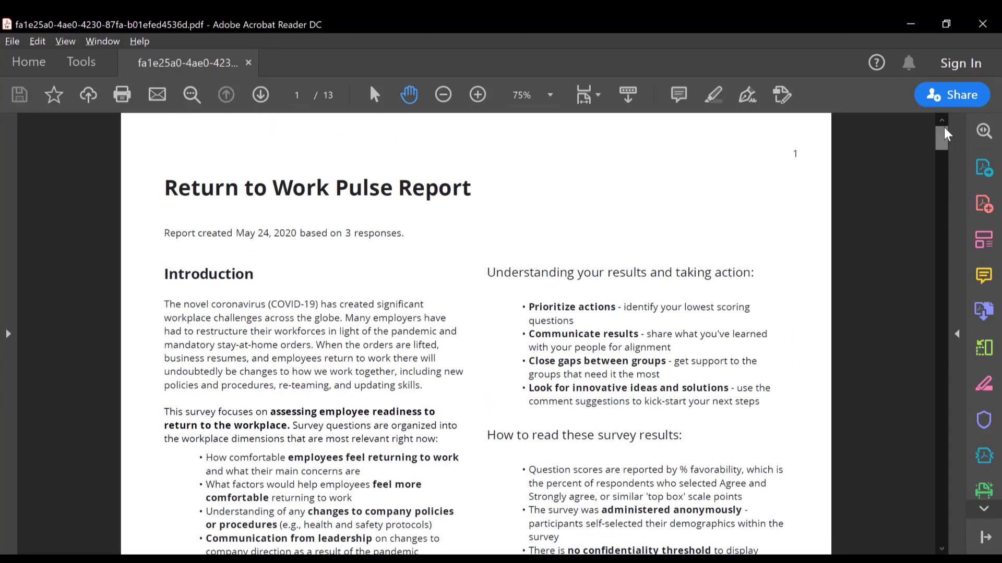